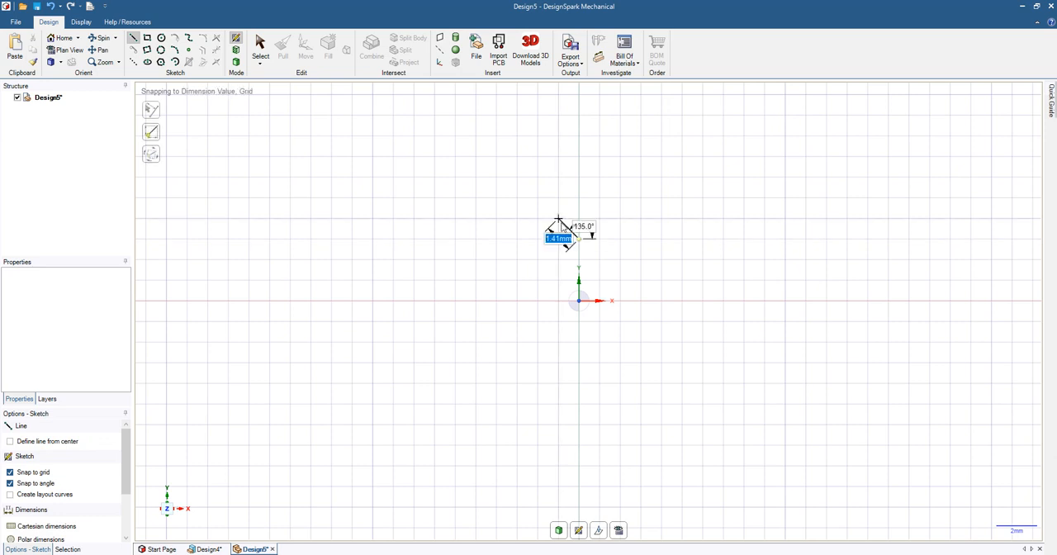
Step: Sketch a closed hexagon outline from six connected lines above the origin
left_click(558, 220)
left_click(559, 196)
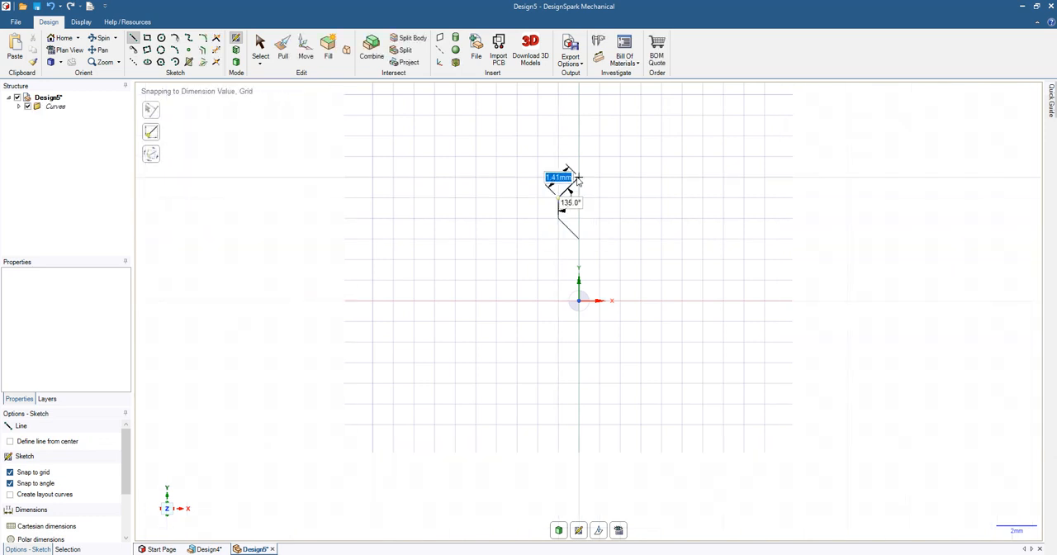
left_click(578, 176)
left_click(600, 197)
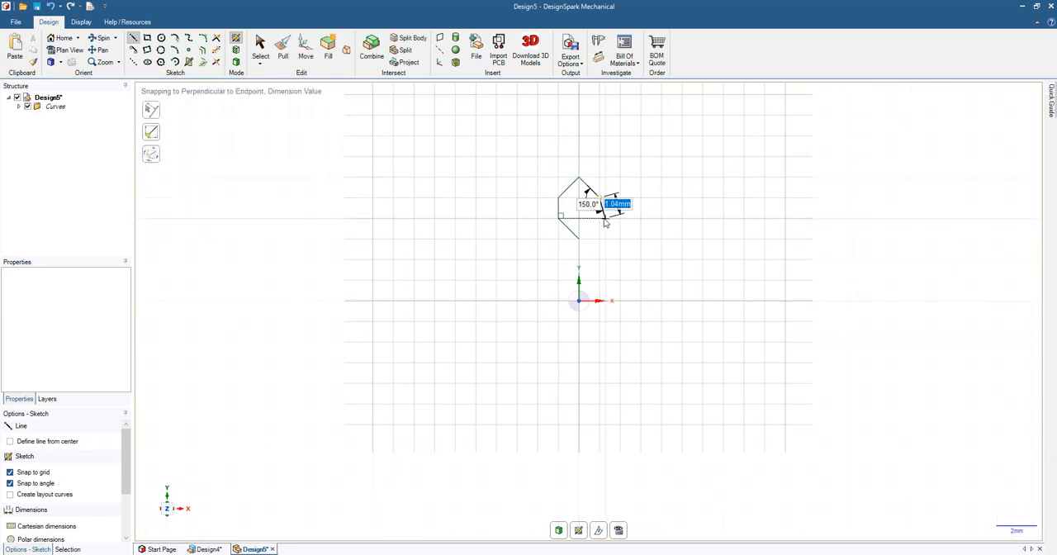
left_click(600, 219)
left_click(582, 238)
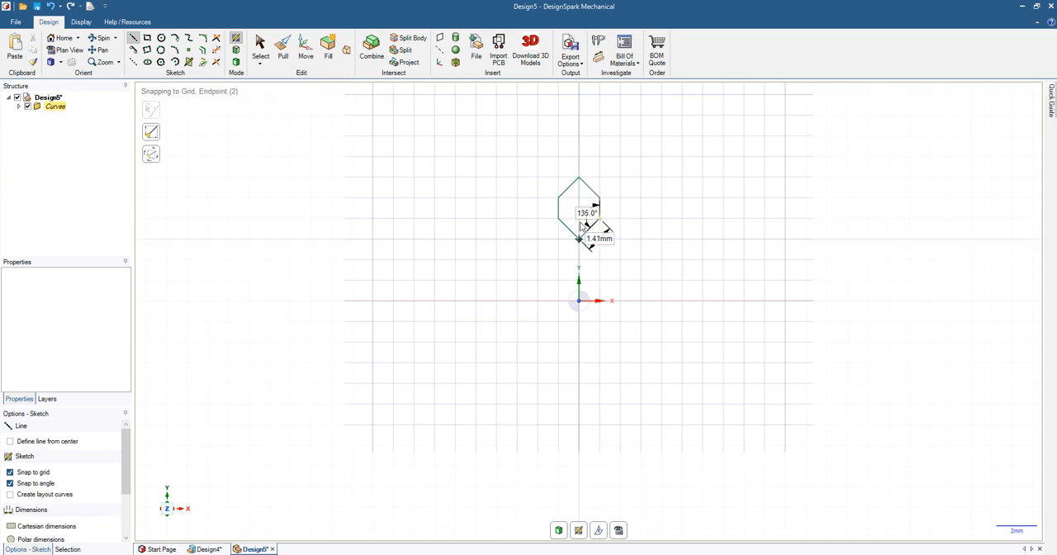
Step: Pull the hexagon face into a solid prism 1.5 mm thick
scroll(607, 231, "down", 2)
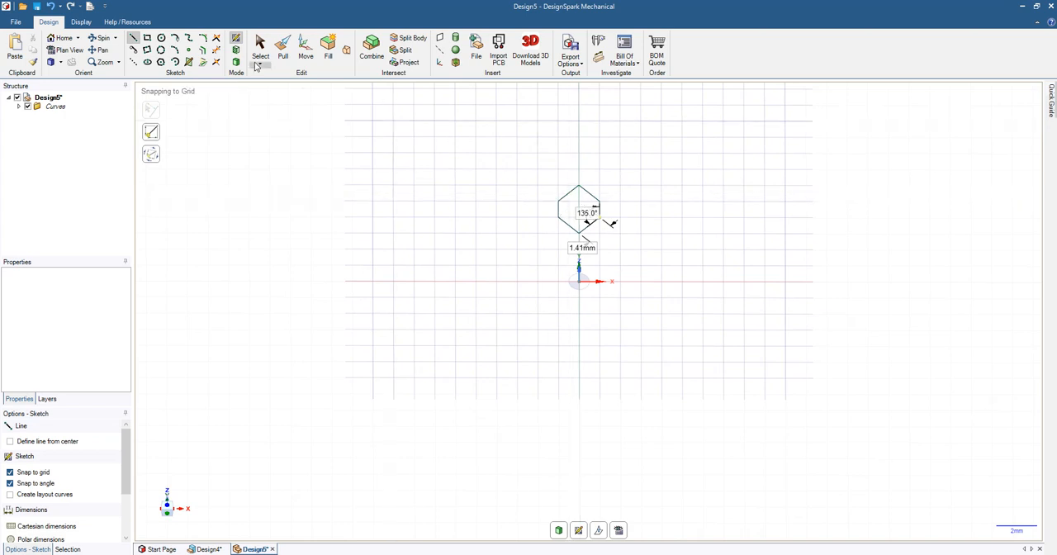
key("p")
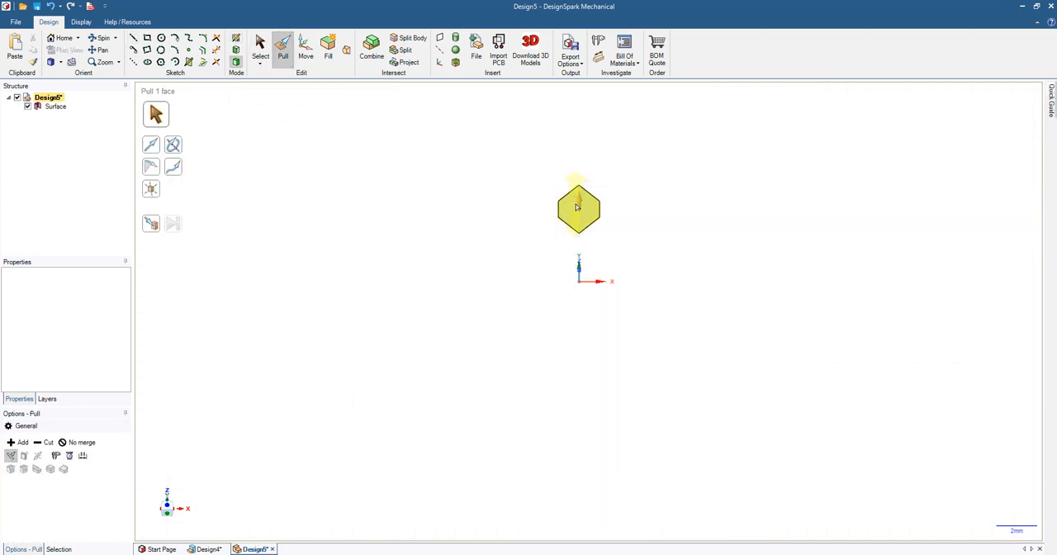
left_click_drag(580, 190, 582, 183)
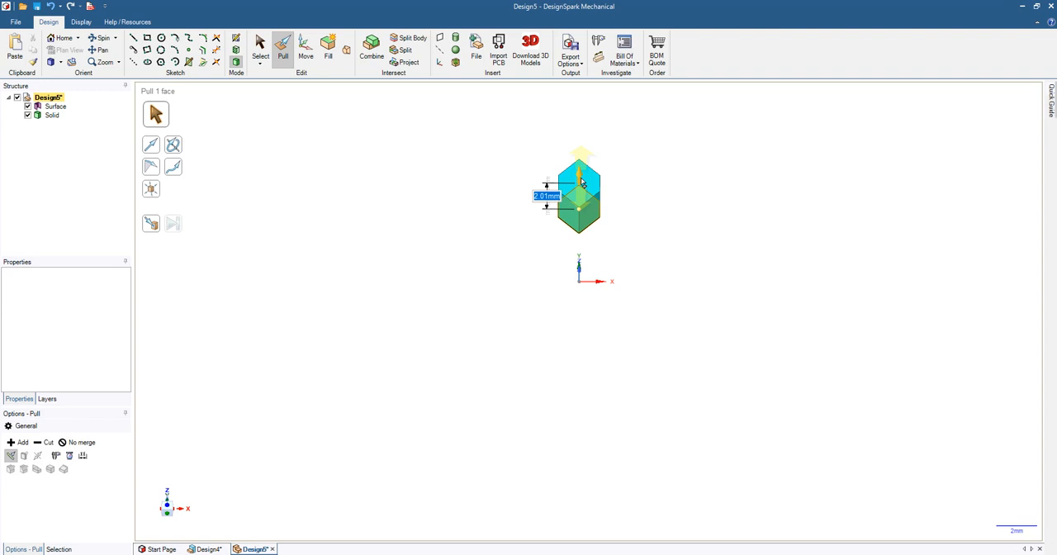
type("1.5")
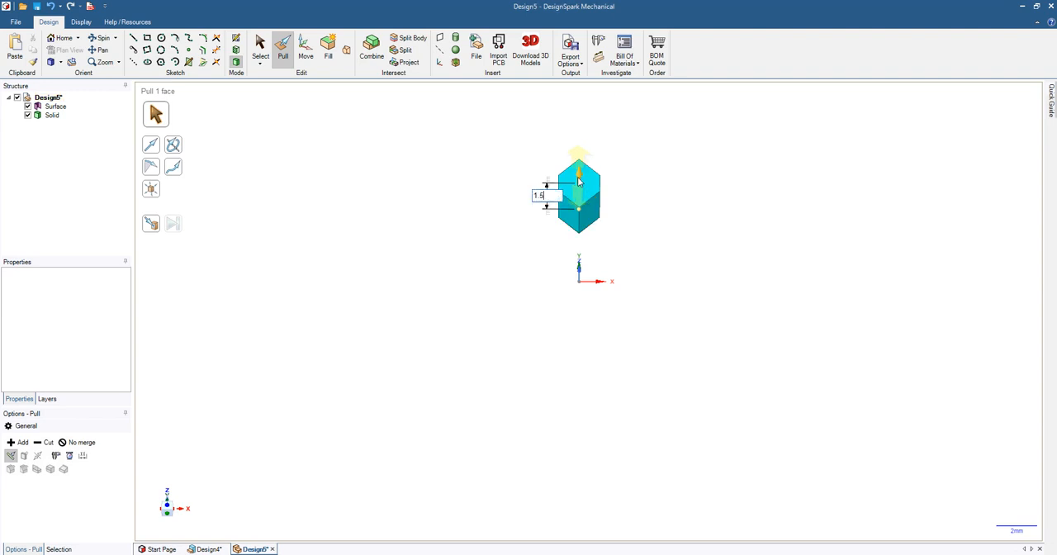
key("Return")
Step: Chamfer the six top edges of the hexagonal prism by about 0.16 mm
scroll(579, 233, "down", 2)
scroll(579, 233, "up", 5)
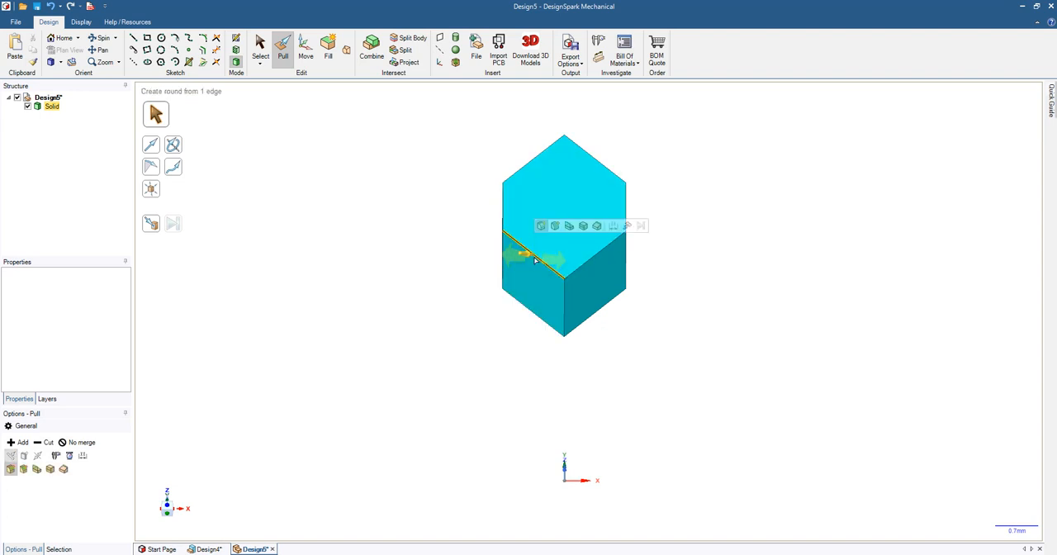
double_click(534, 261)
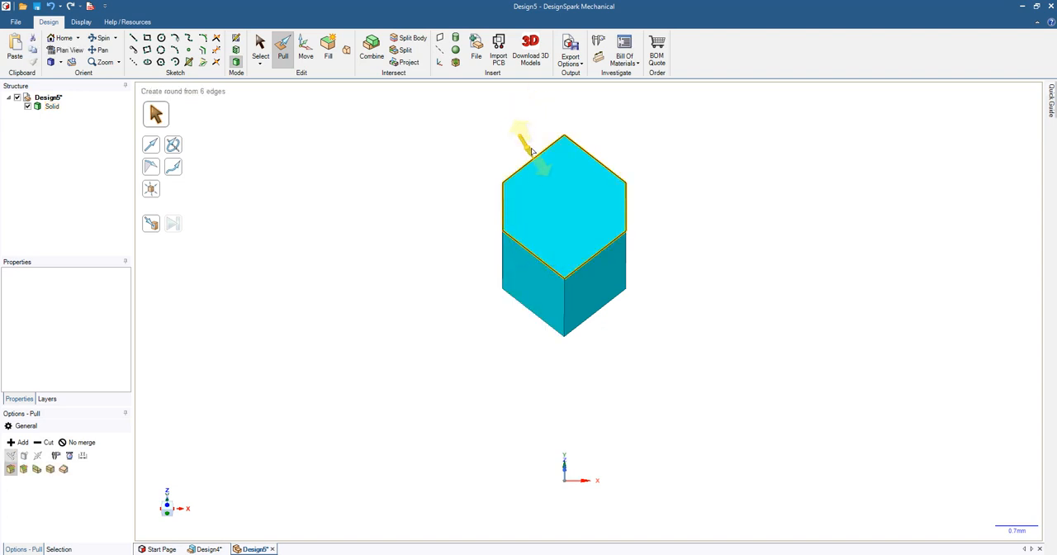
left_click(25, 470)
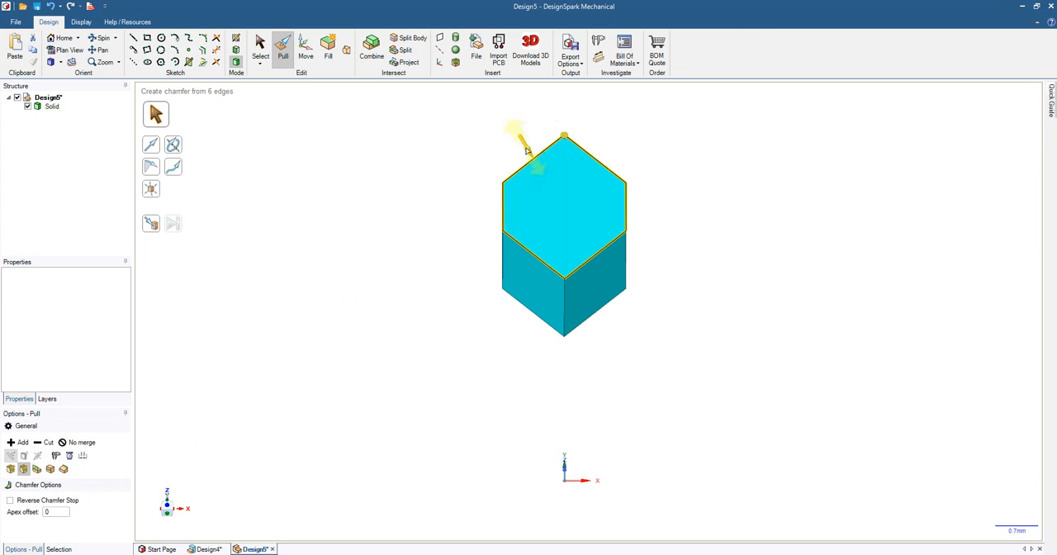
left_click_drag(533, 157, 552, 194)
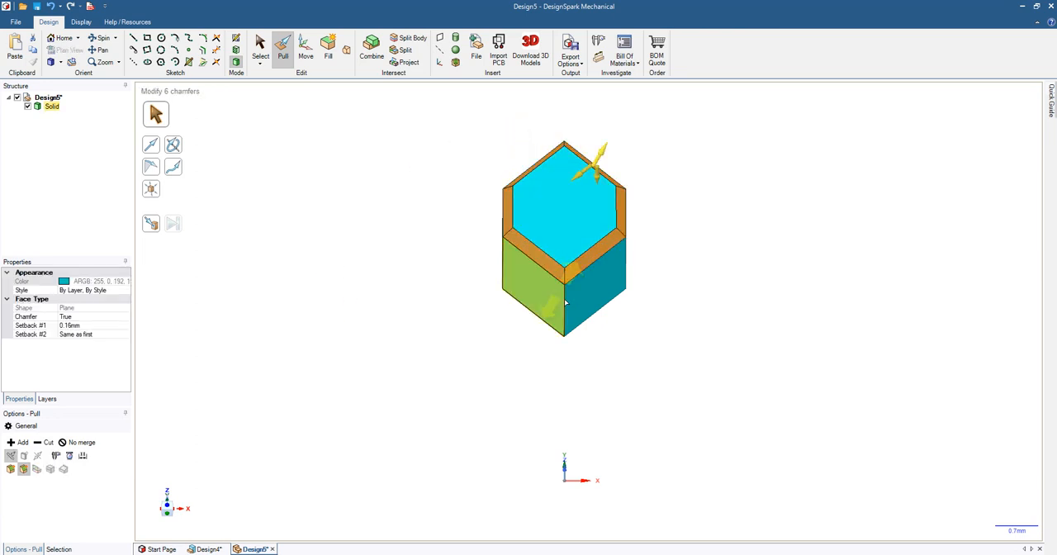
Step: Chamfer the front vertical edge of the prism by about 0.05 mm
scroll(575, 314, "up", 5)
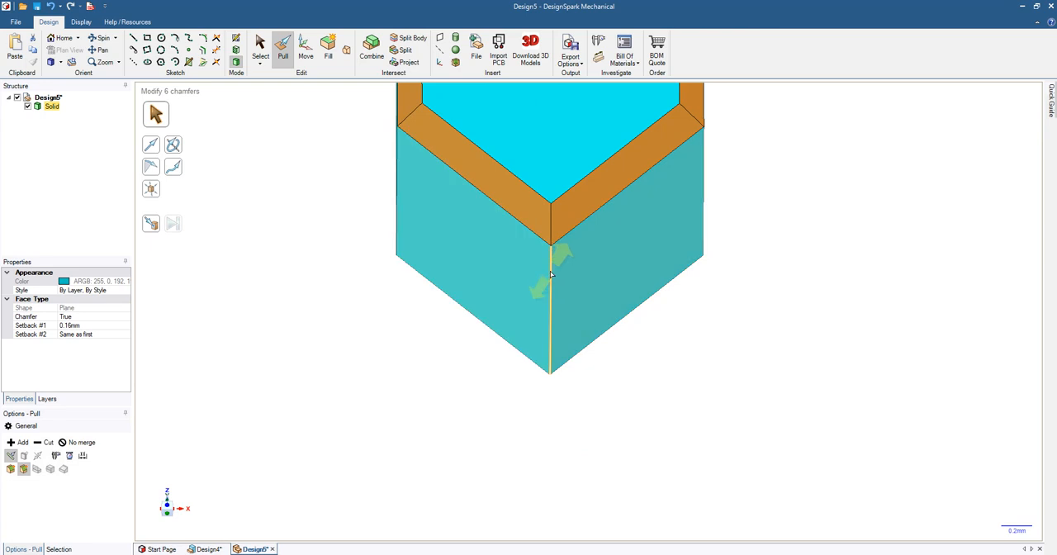
left_click(550, 275)
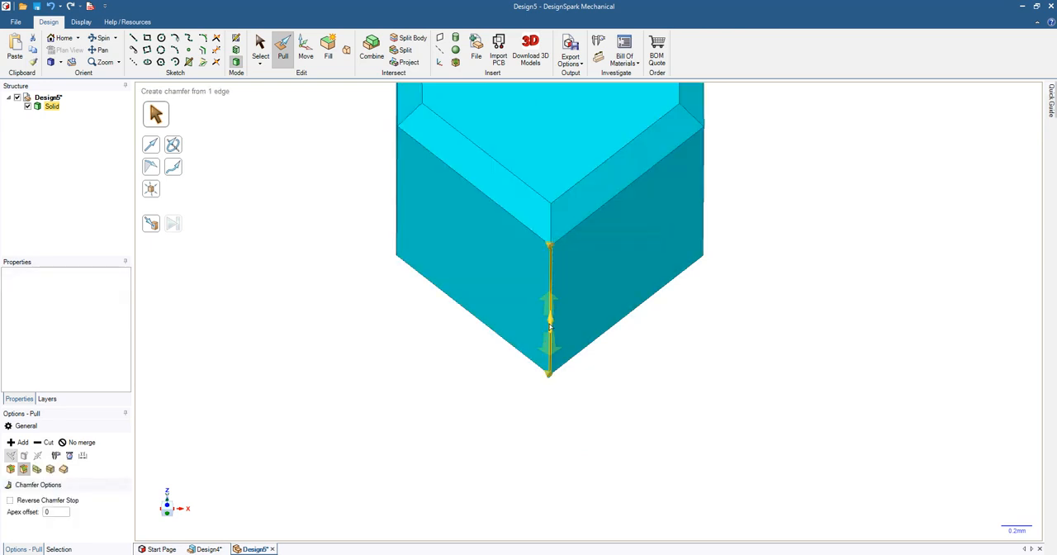
left_click_drag(551, 326, 551, 304)
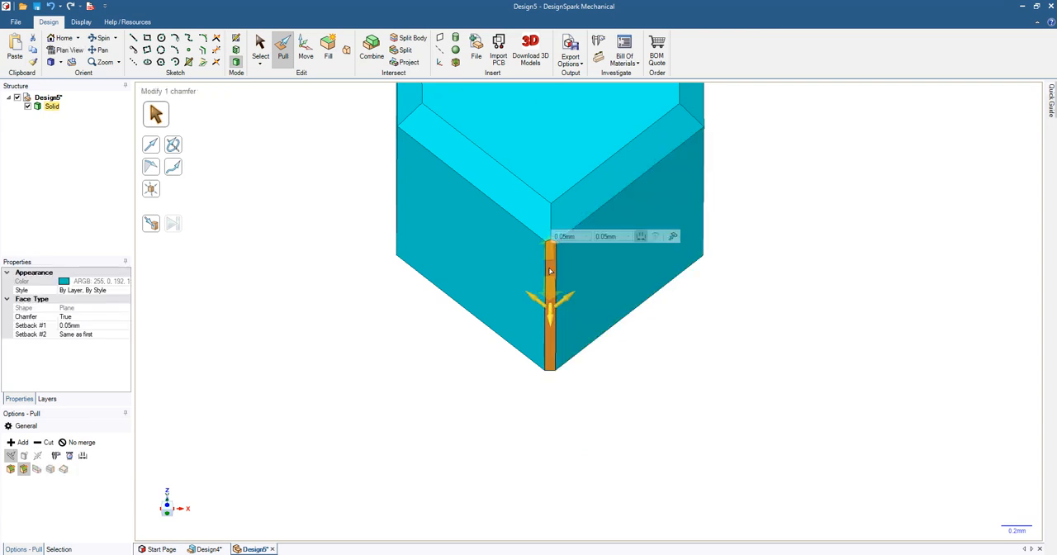
Step: Sketch a 20 mm diameter circle in plan view below the prism and turn it into a surface
left_click(236, 40)
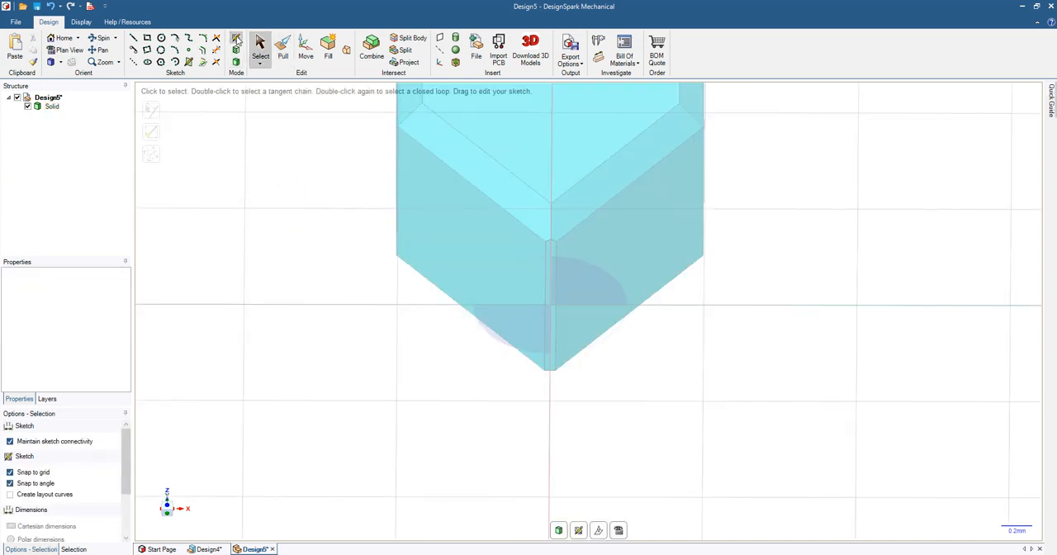
left_click(65, 51)
scroll(473, 248, "up", 2)
scroll(462, 215, "down", 5)
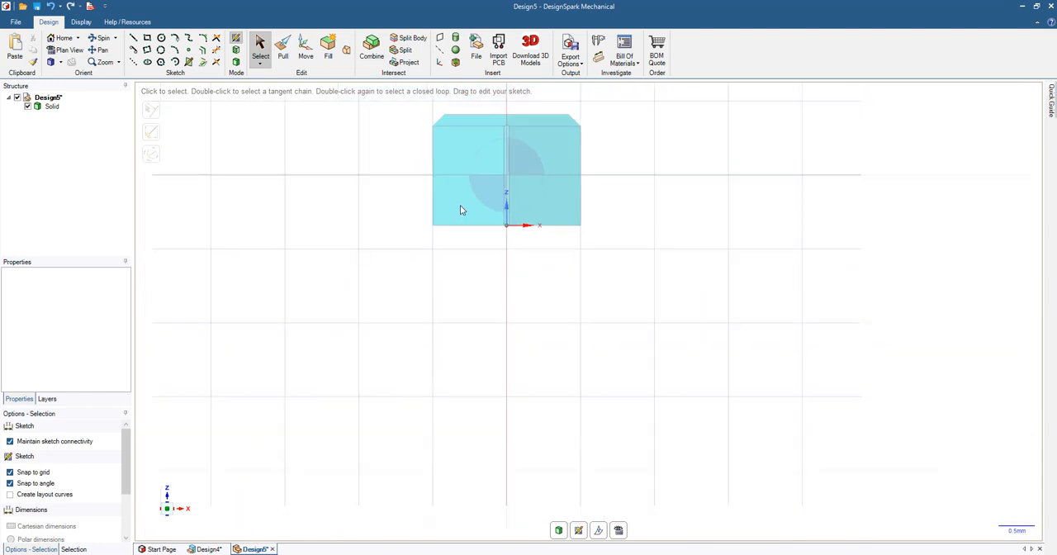
scroll(460, 209, "down", 6)
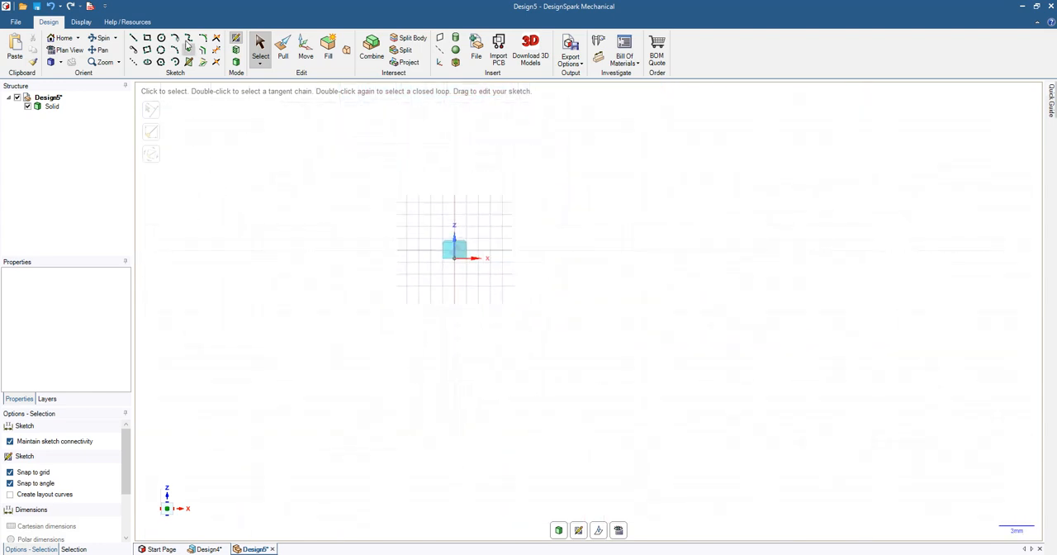
left_click(161, 38)
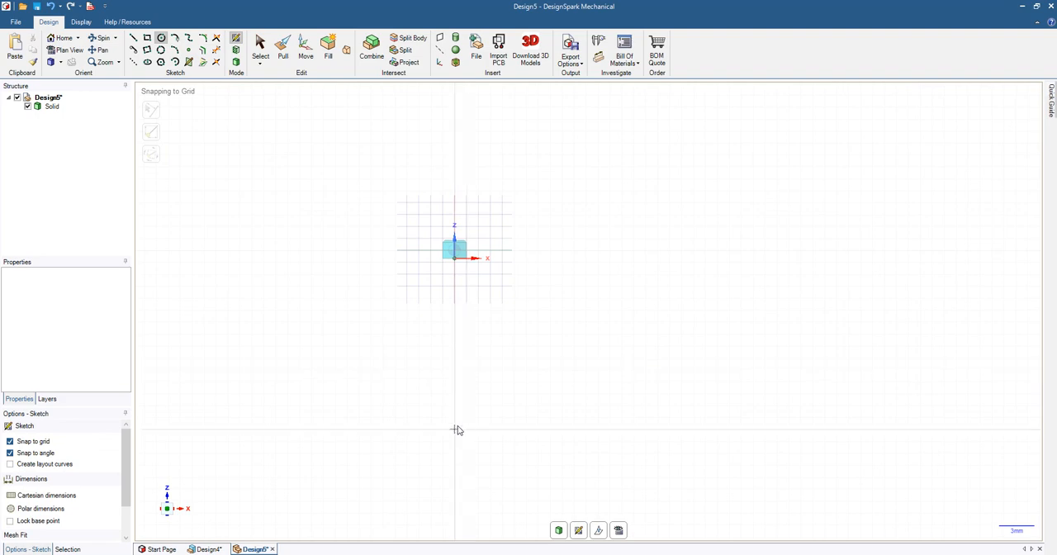
left_click(456, 430)
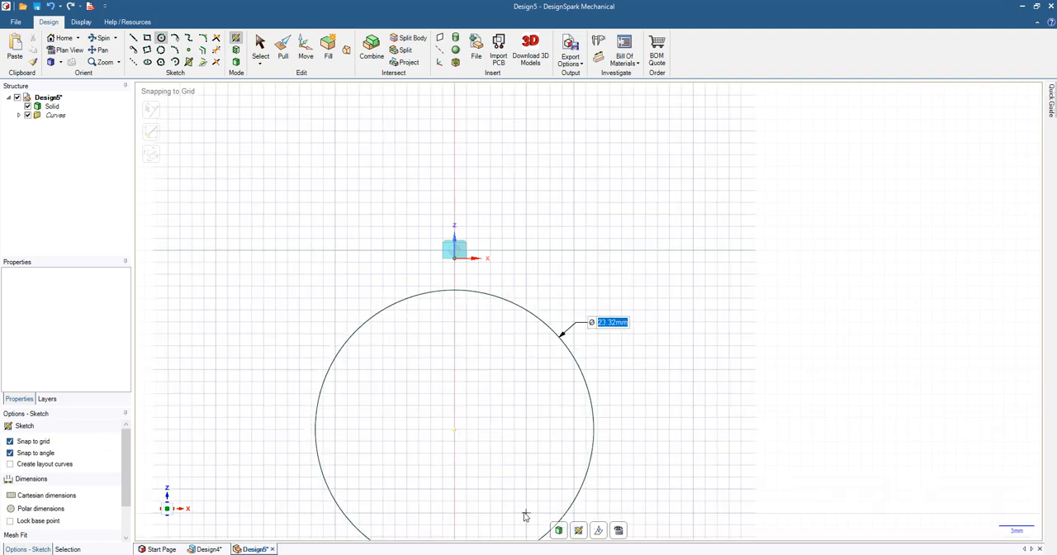
type("2")
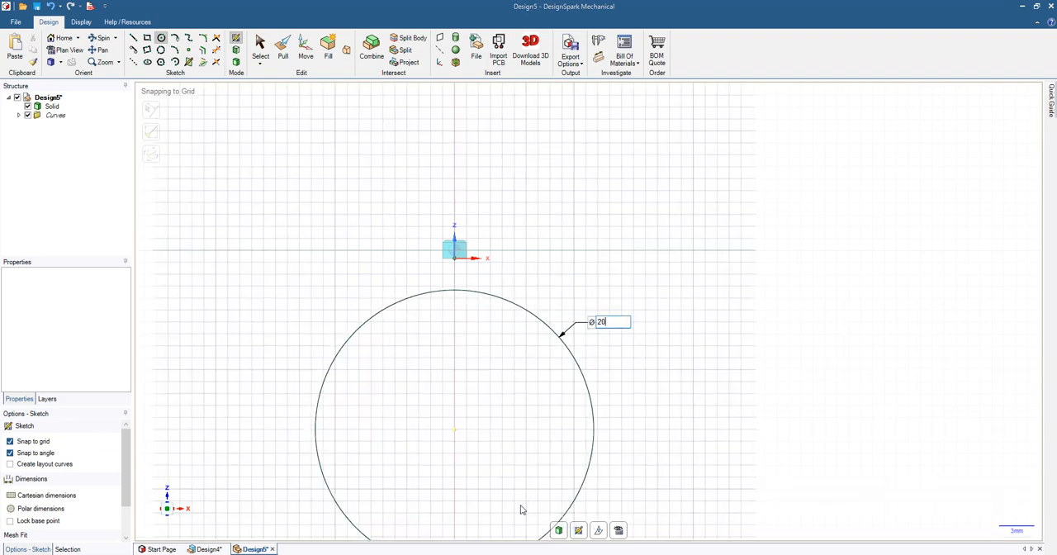
type("0")
key("Return")
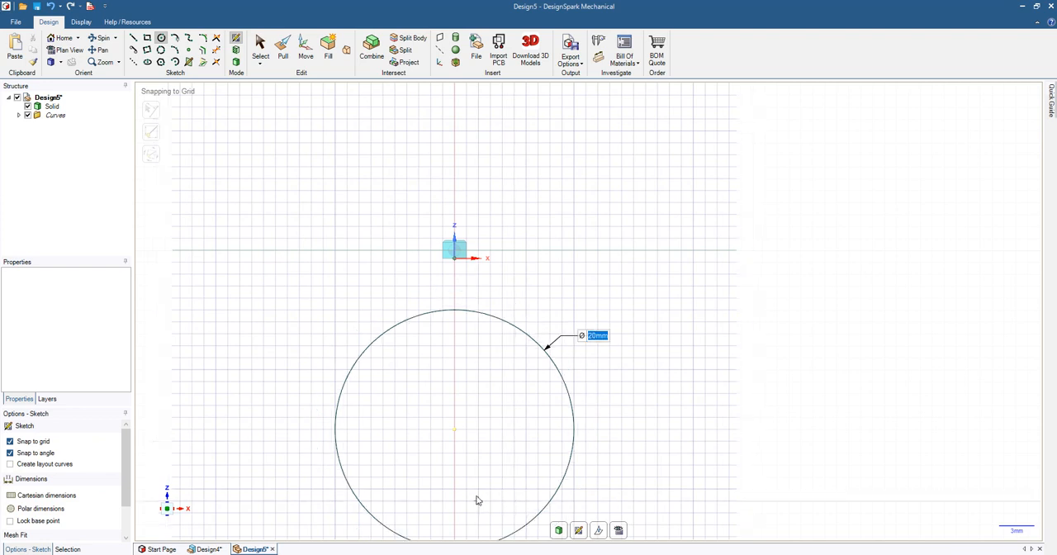
left_click(261, 49)
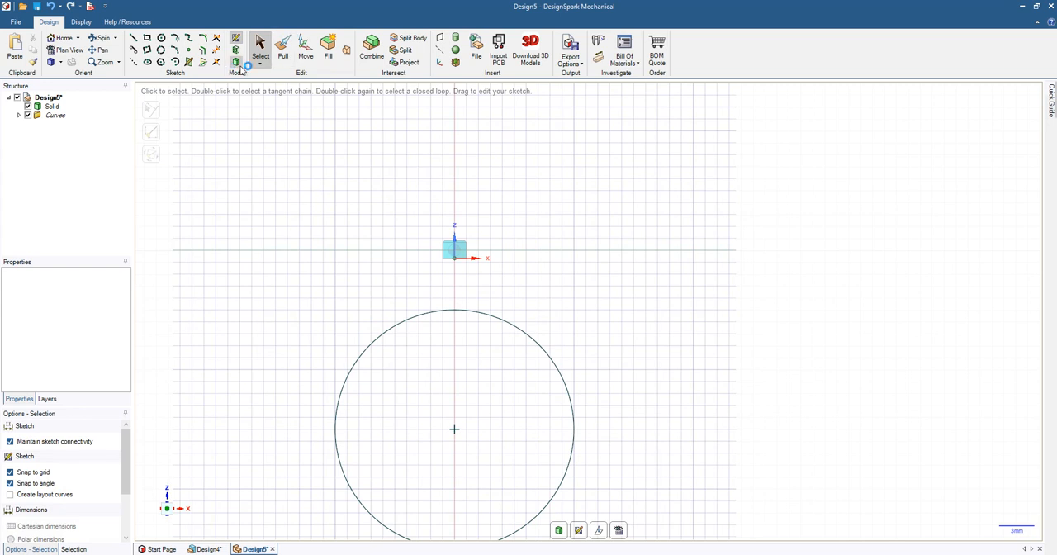
left_click(237, 64)
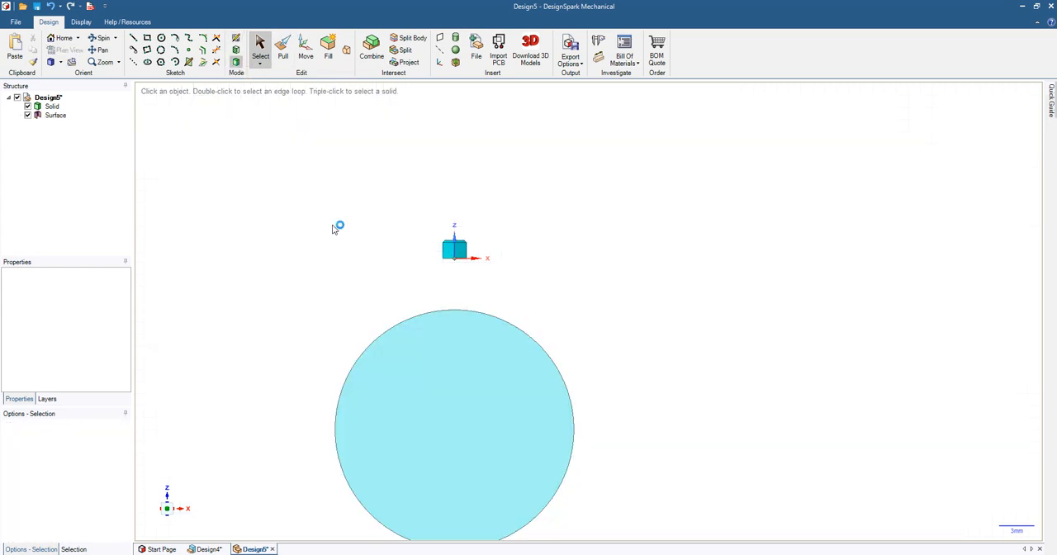
Step: Move the circular surface about 5.18 mm upward, then about 3.48 mm along its vertical axis, beneath the prism
left_click(431, 361)
left_click(305, 50)
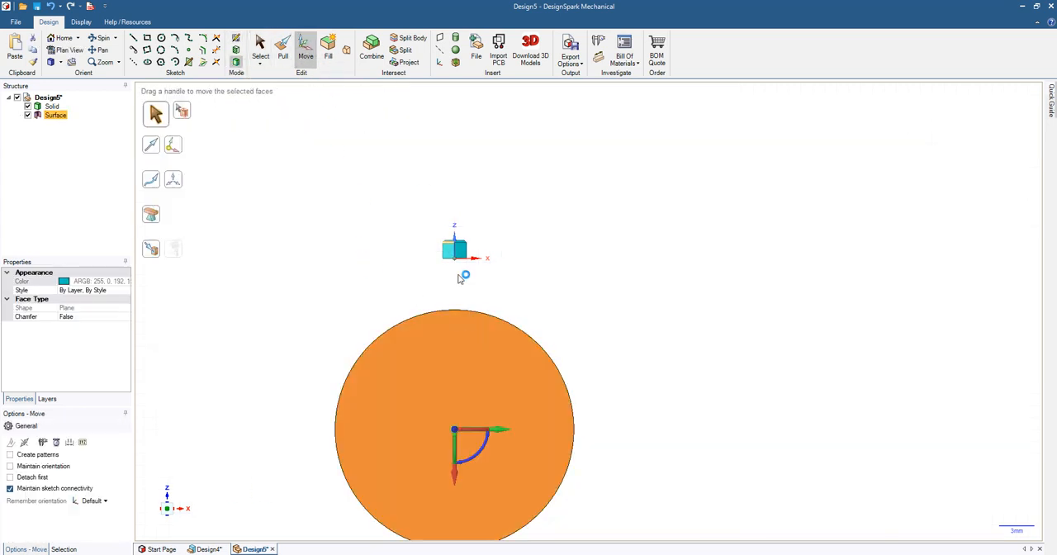
left_click_drag(454, 473, 462, 415)
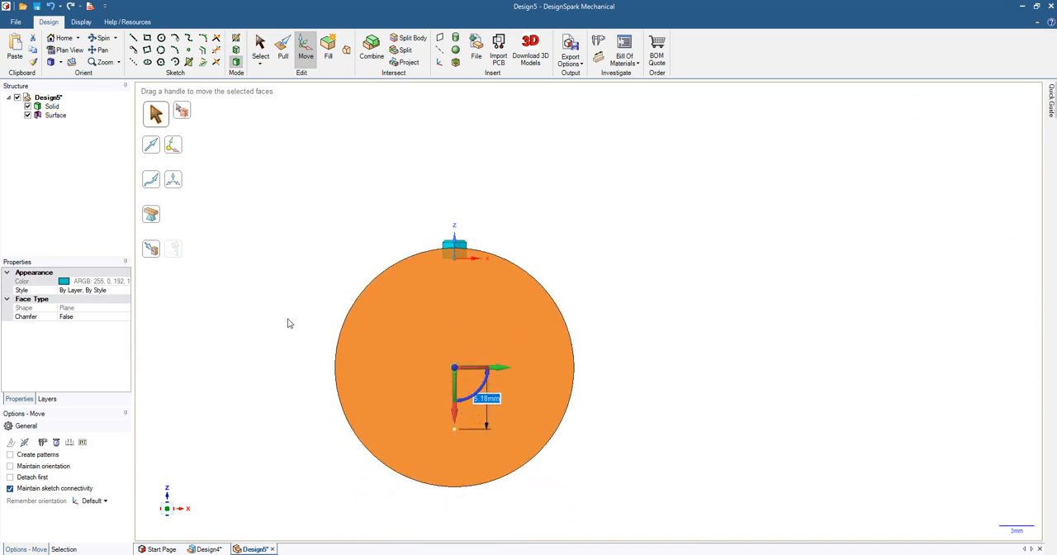
middle_click_drag(288, 323, 285, 207)
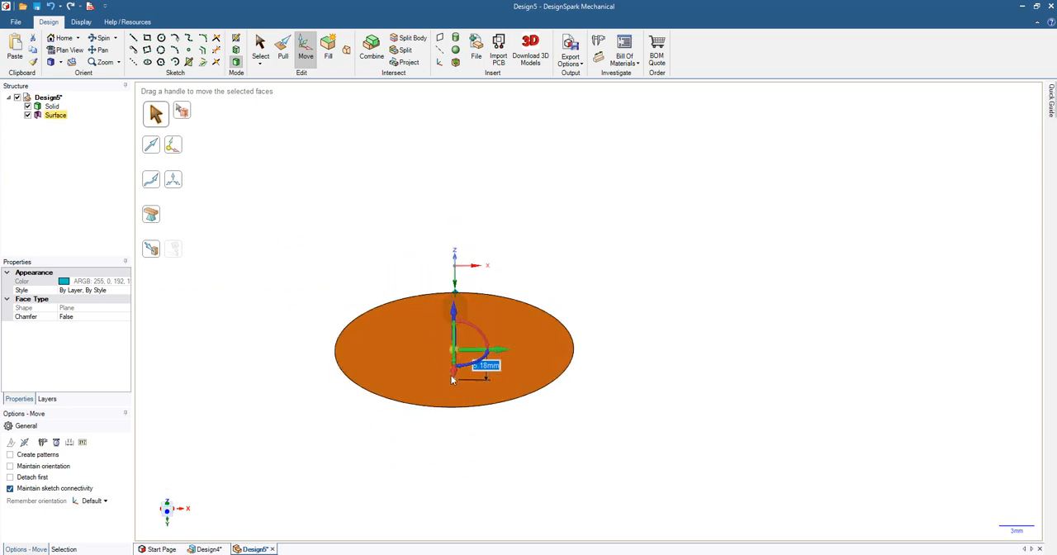
middle_click_drag(451, 375, 493, 326)
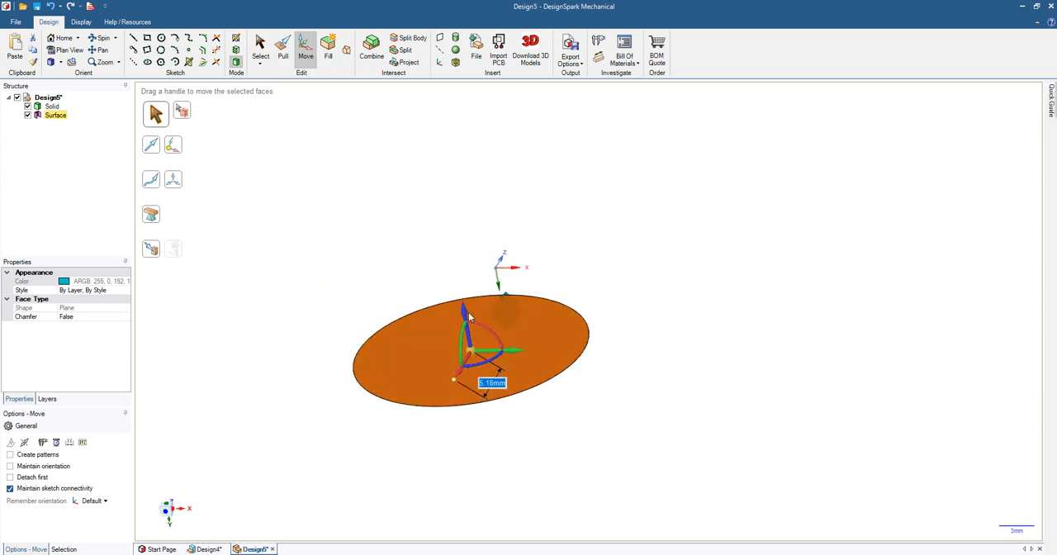
left_click_drag(468, 317, 471, 351)
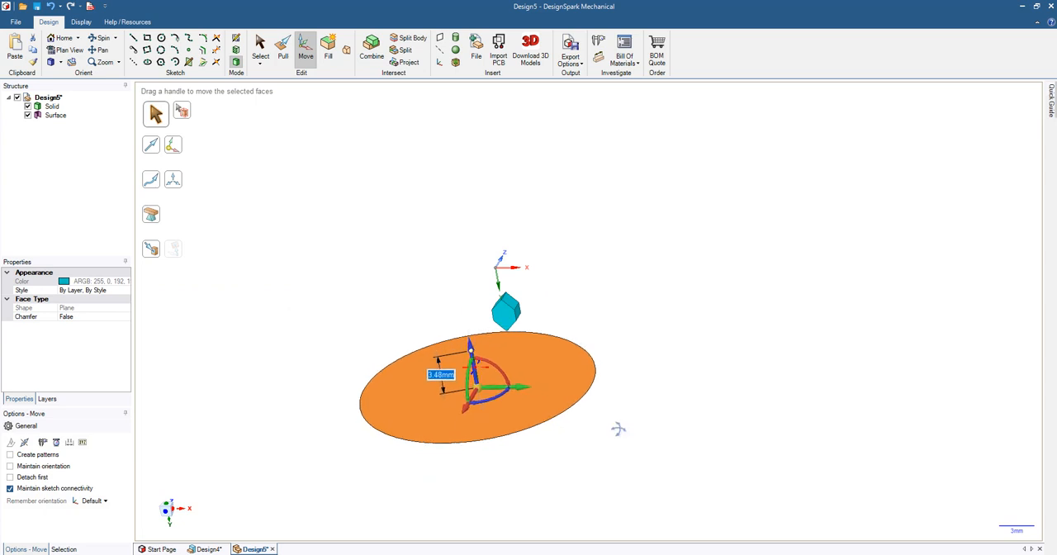
middle_click_drag(619, 429, 643, 491)
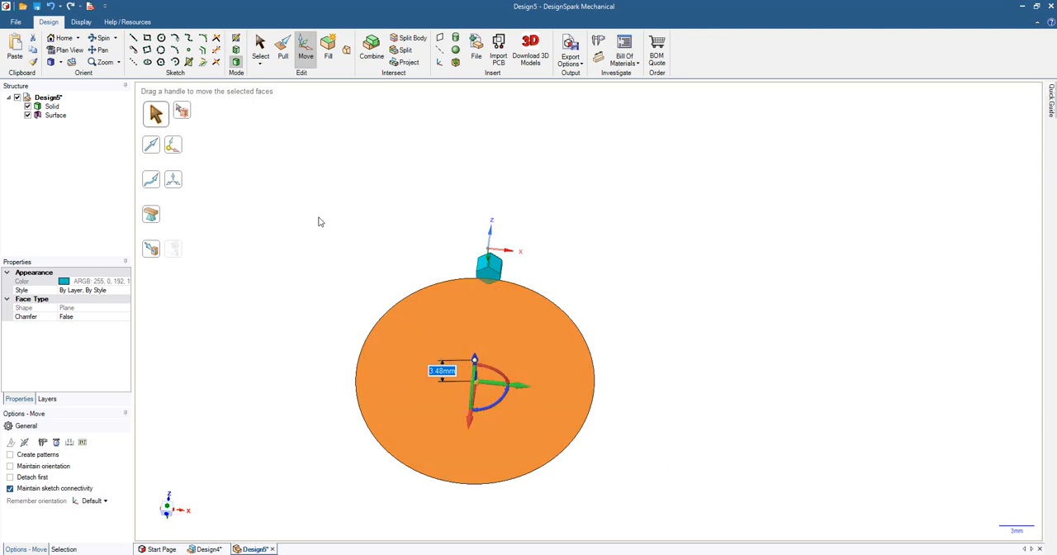
left_click(260, 48)
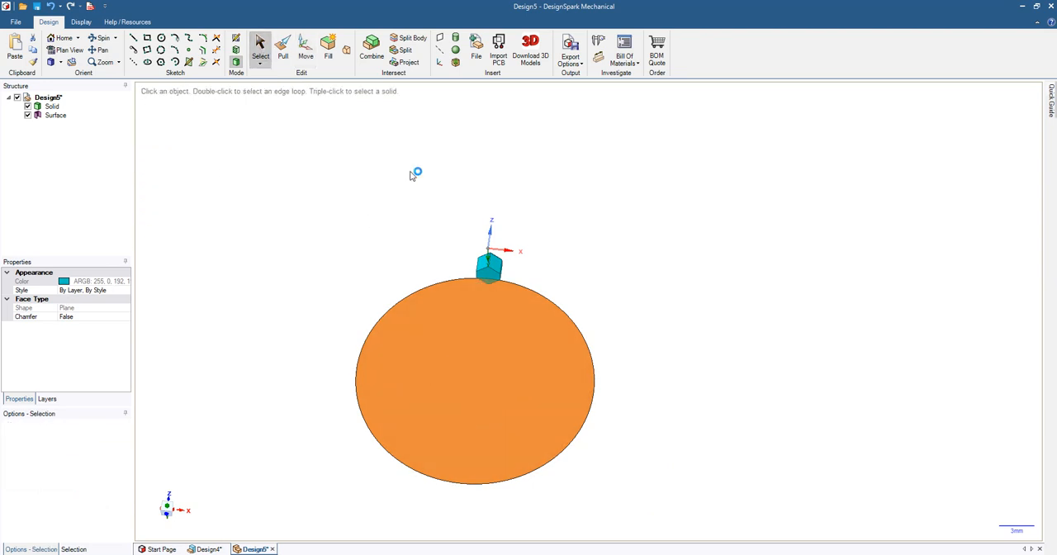
Step: Select the prism and drag it upward with pattern creation enabled to make a linear pattern of copies
left_click(50, 107)
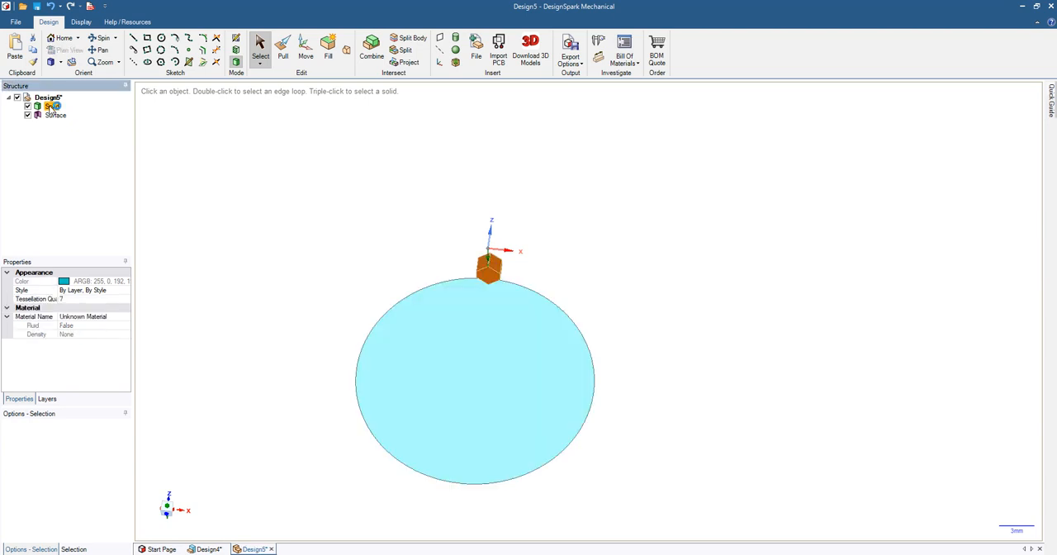
mouse_move(260, 366)
middle_mouse_down()
mouse_move(247, 336)
mouse_move(262, 298)
mouse_move(252, 303)
middle_mouse_up()
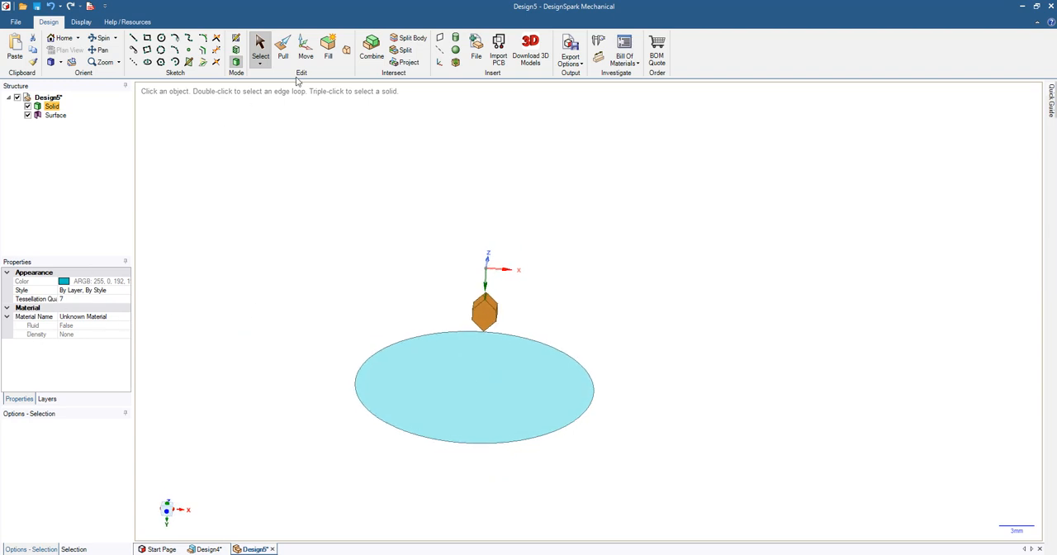
left_click(306, 49)
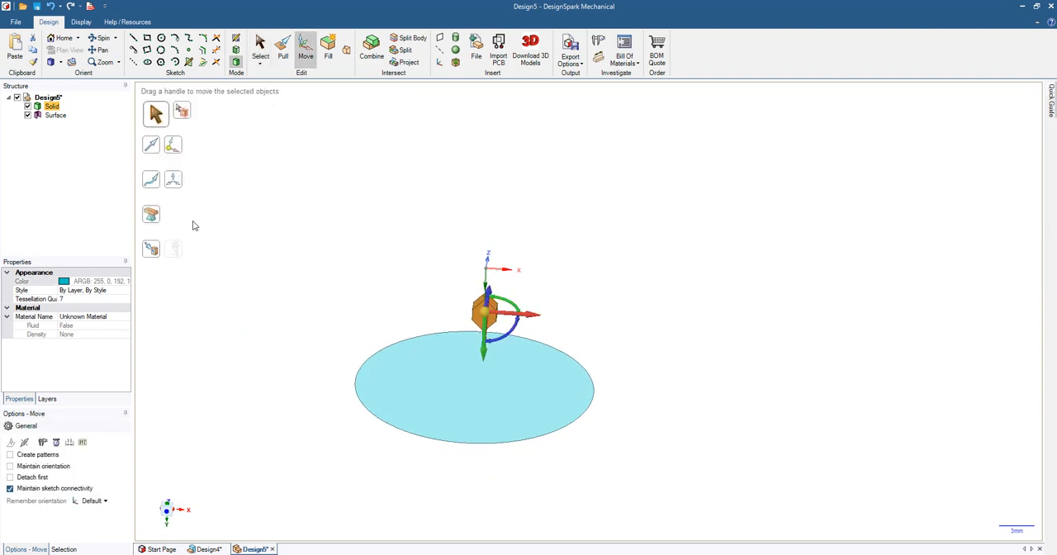
left_click(10, 455)
middle_click_drag(440, 283, 397, 269)
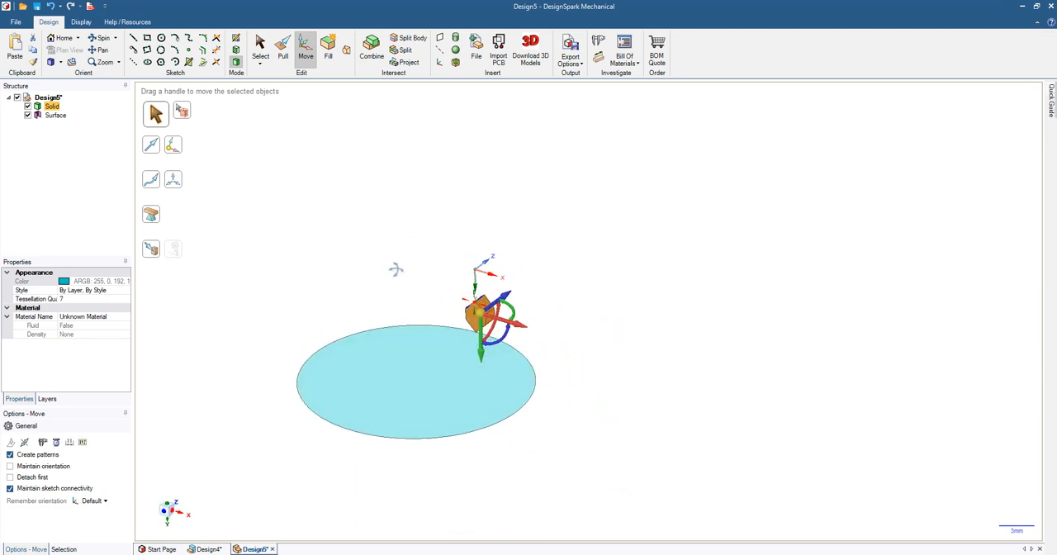
left_click(473, 332)
left_click_drag(473, 333, 488, 162, "ctrl")
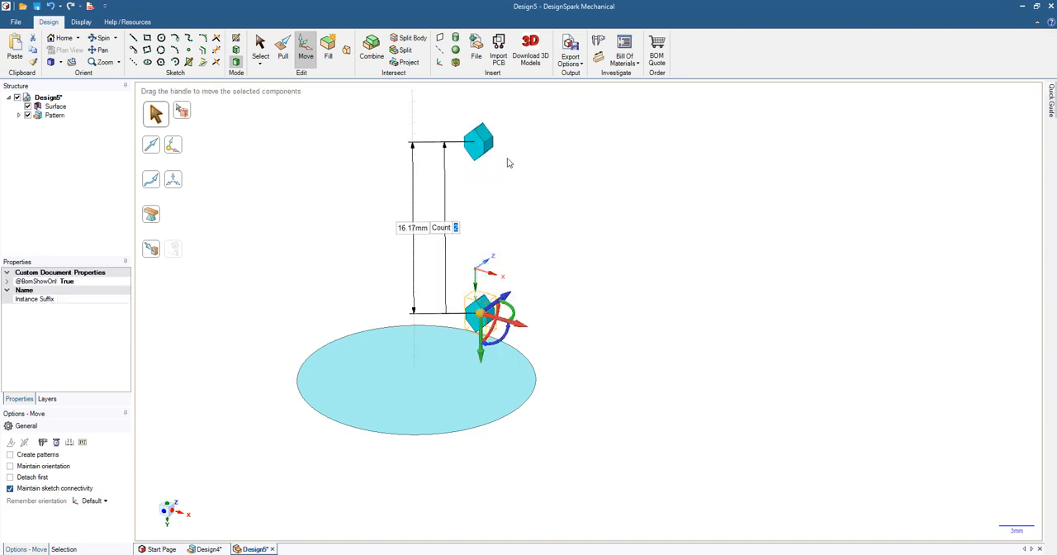
Step: Set the linear pattern's overall length to 30 mm and its count to 10
left_click(411, 229)
left_click(409, 228)
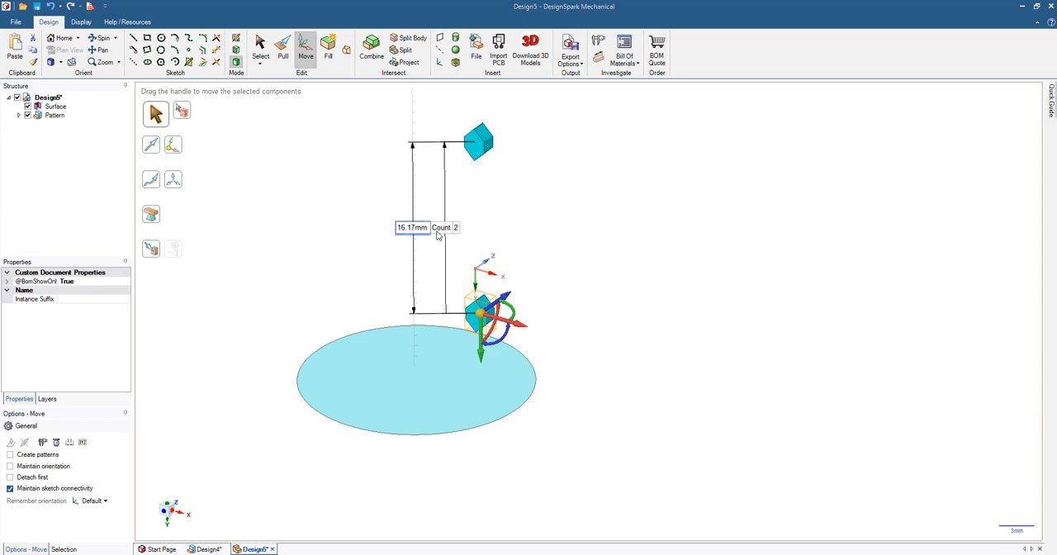
left_click_drag(427, 228, 376, 230)
type("30")
key("Return")
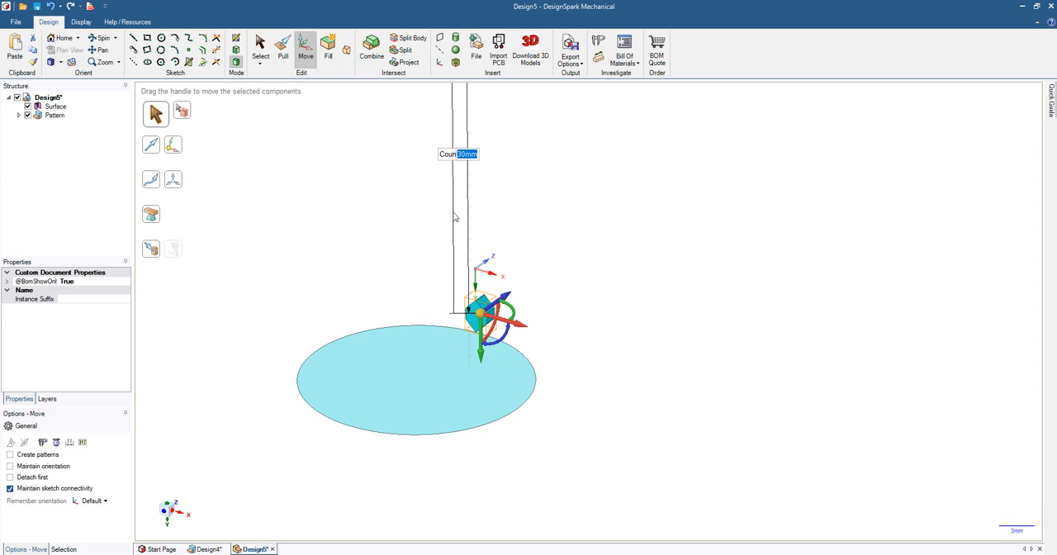
left_click(463, 160)
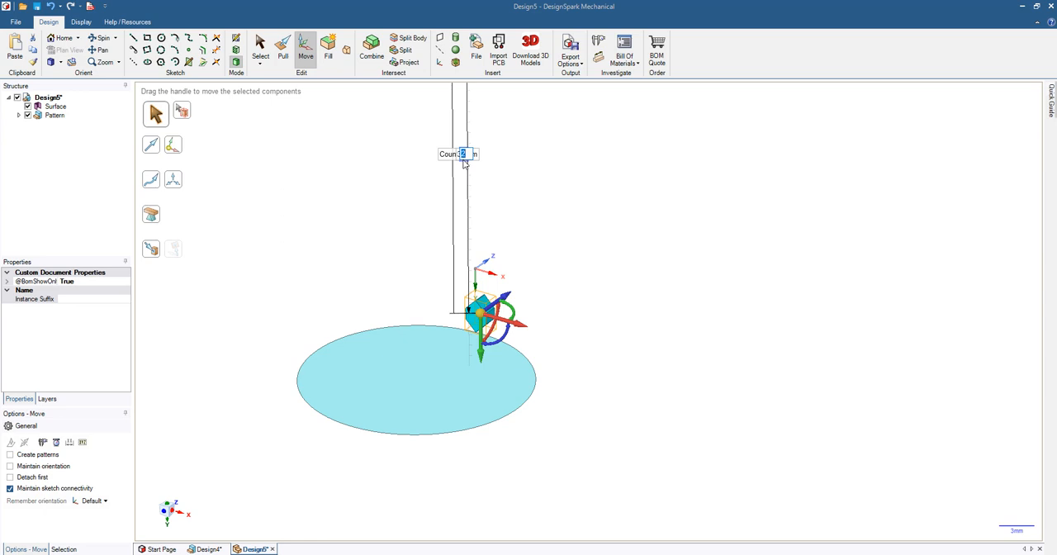
key("Return")
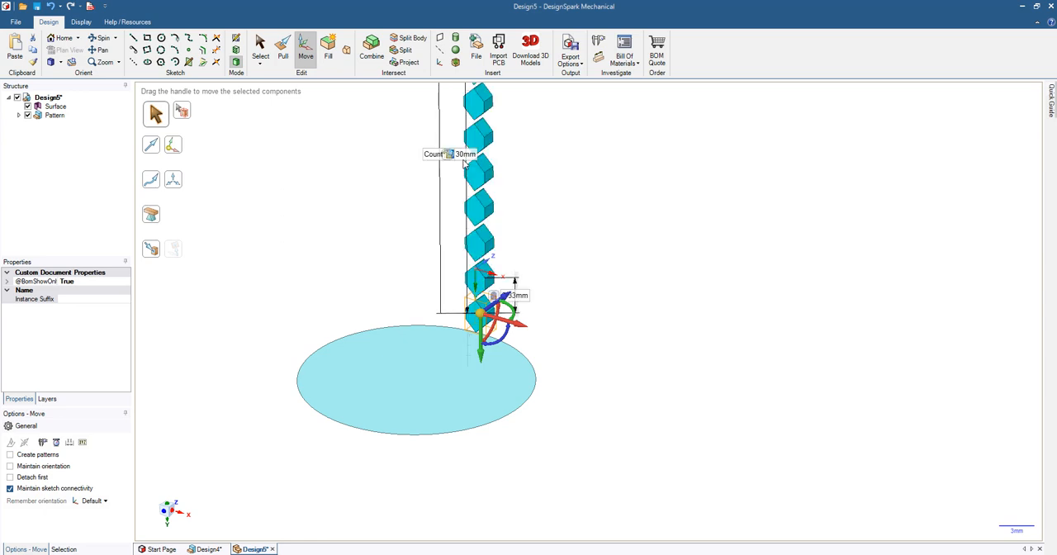
Step: Try a circular pattern by anchoring the move handle at the surface's centre and rotating with pattern creation enabled
middle_click_drag(427, 182, 407, 170)
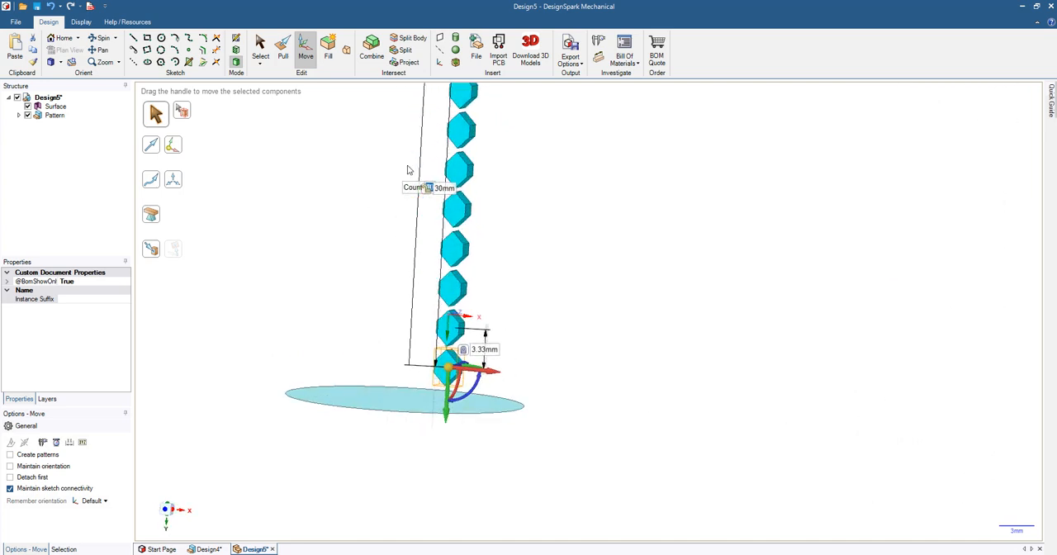
scroll(499, 280, "down", 2)
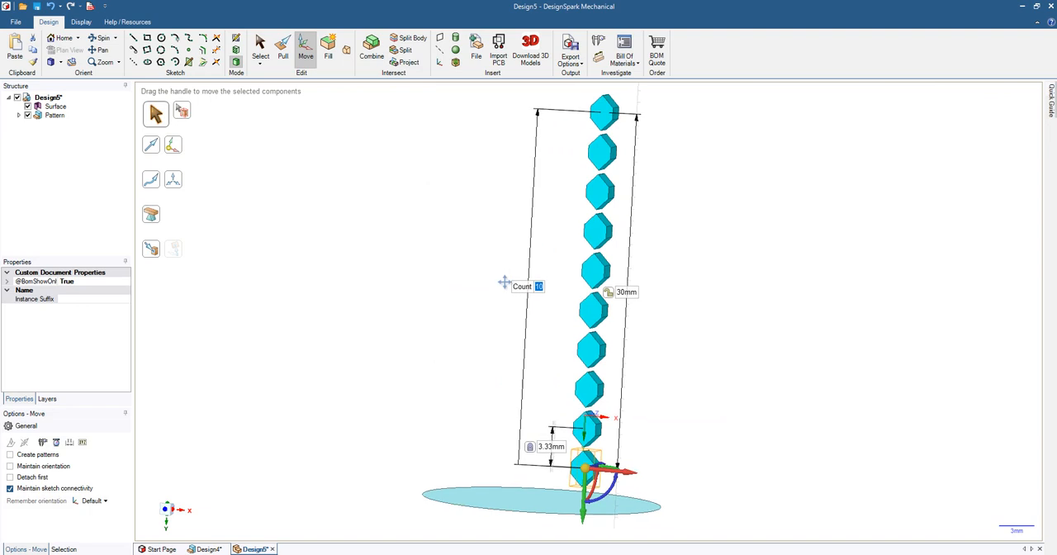
scroll(495, 279, "up", 3)
scroll(493, 277, "down", 3)
middle_click_drag(399, 281, 404, 332)
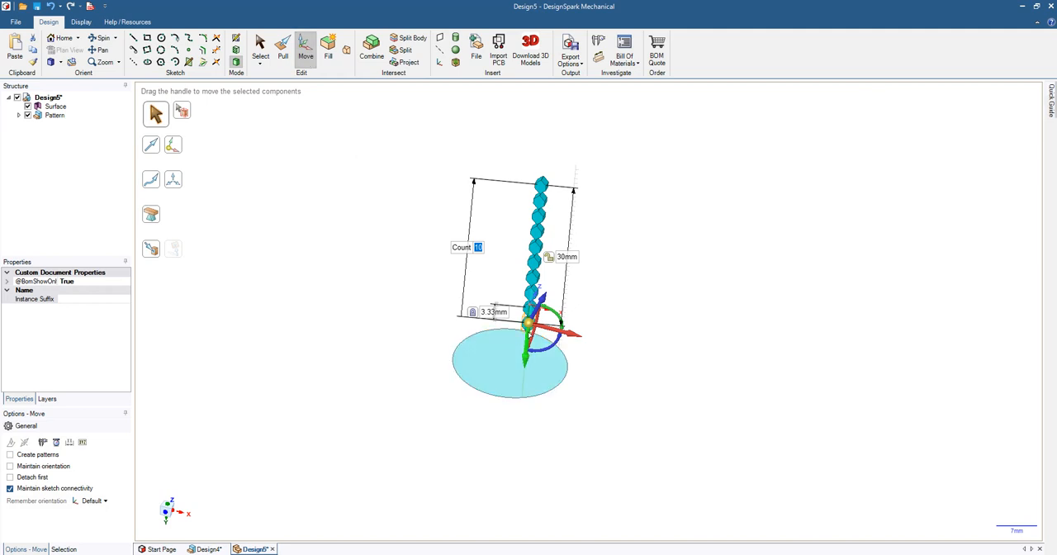
middle_click_drag(644, 337, 623, 319)
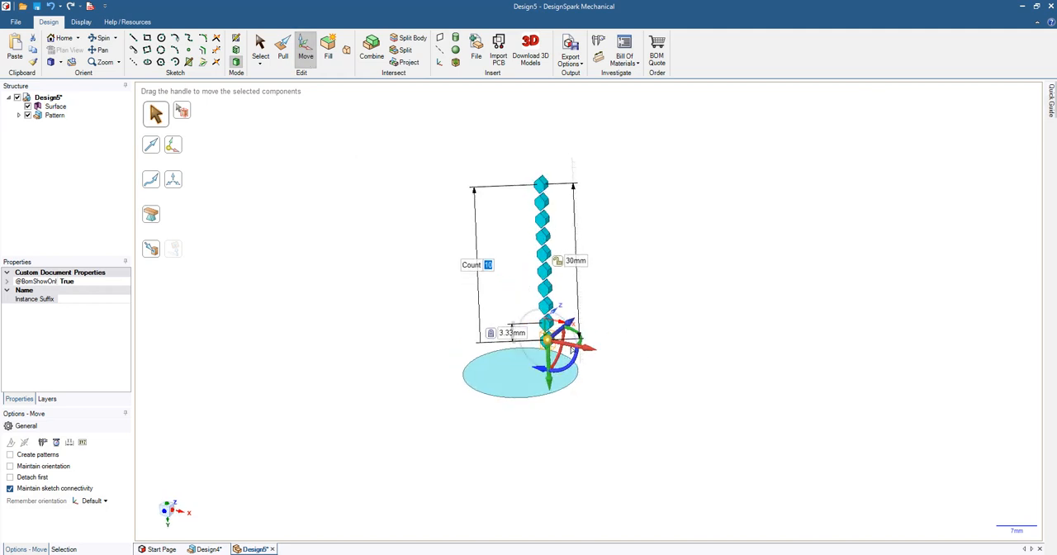
left_click_drag(548, 339, 519, 373)
middle_click_drag(273, 437, 299, 441)
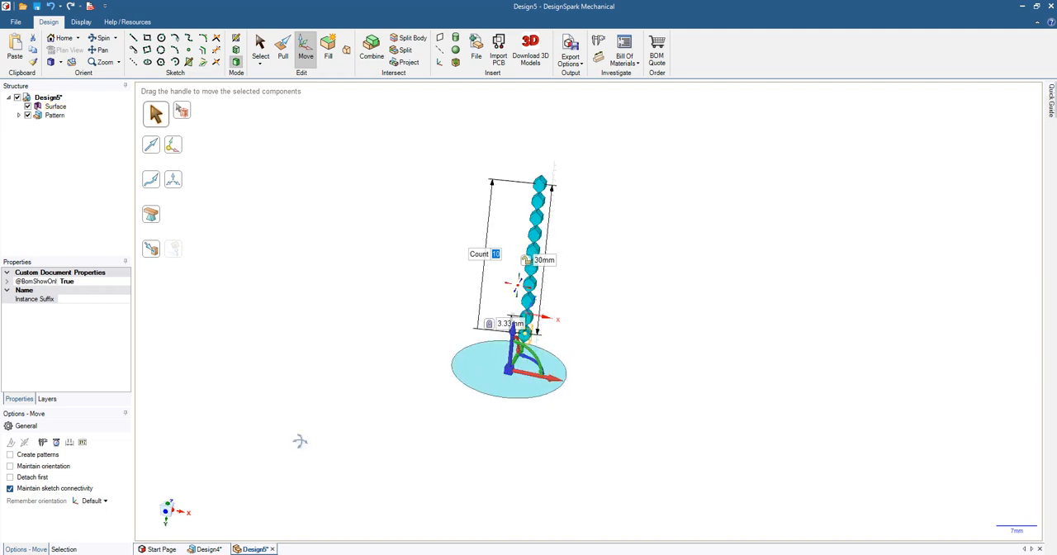
left_click(10, 455)
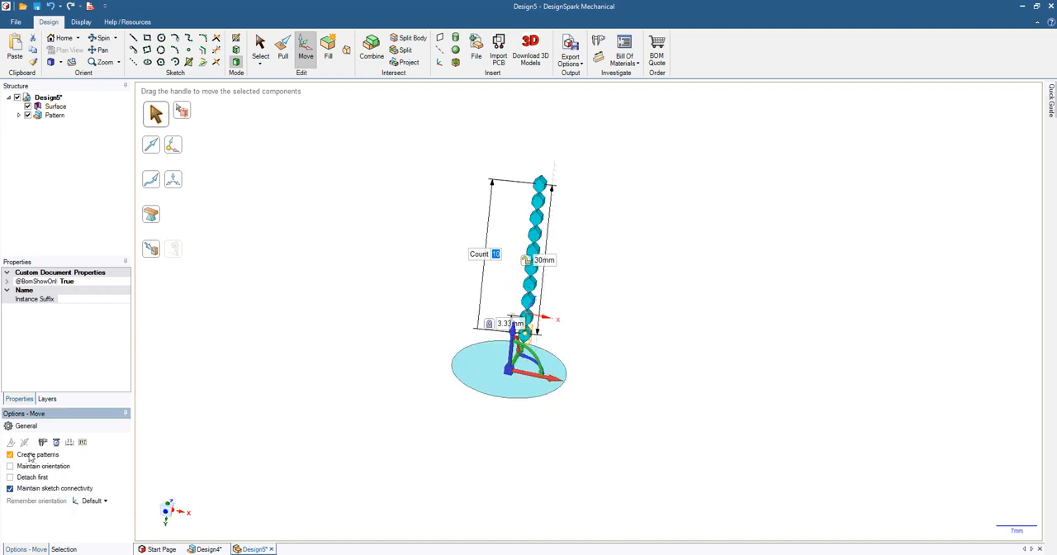
left_click(530, 369)
left_click_drag(538, 370, 558, 378)
mouse_move(672, 436)
middle_mouse_down()
mouse_move(677, 423)
mouse_move(665, 427)
middle_mouse_up()
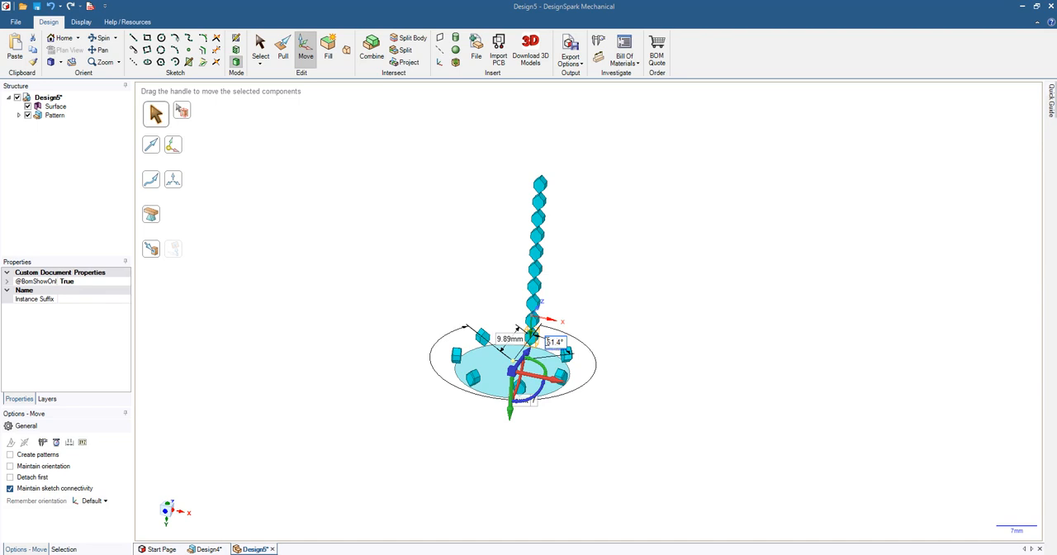
Step: Set the rotation angle to 15°, then undo the circular pattern
left_click(546, 341)
type("15")
key("Return")
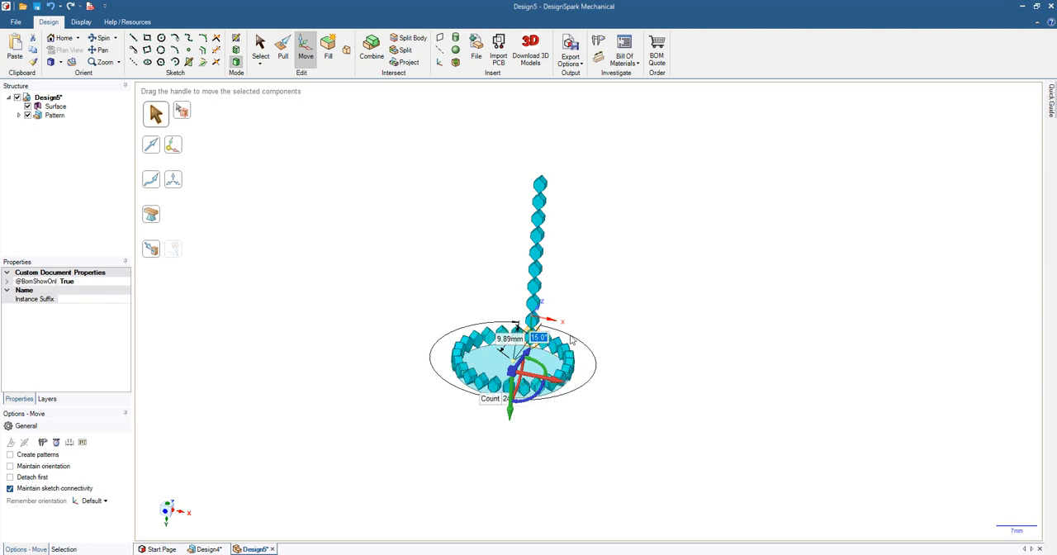
mouse_move(670, 348)
middle_mouse_down()
mouse_move(666, 304)
mouse_move(622, 334)
mouse_move(630, 340)
middle_mouse_up()
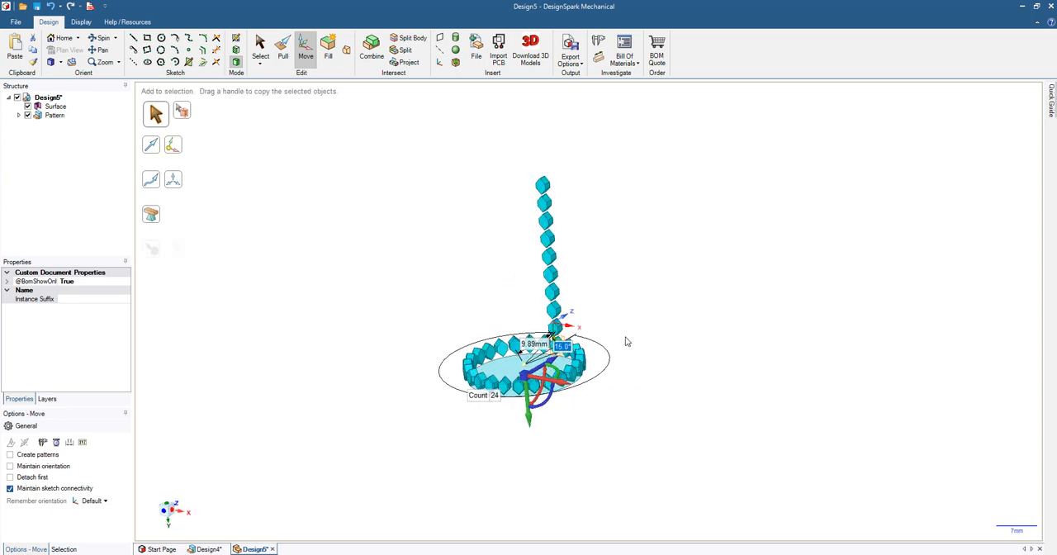
key("ctrl+z")
key("ctrl+z")
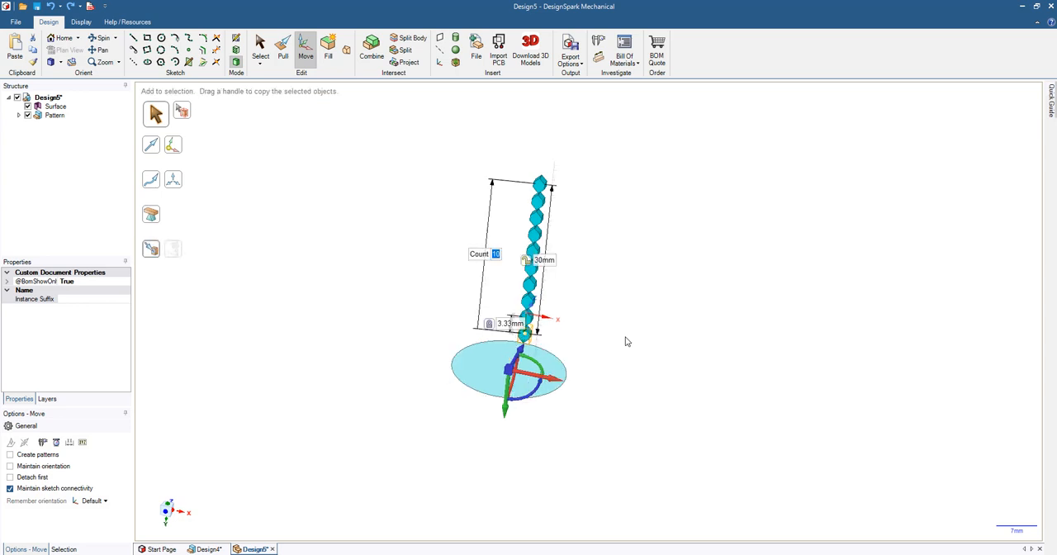
Step: Select the column pattern and create a circular pattern of it around the surface's centre at 15° spacing
left_click(56, 115)
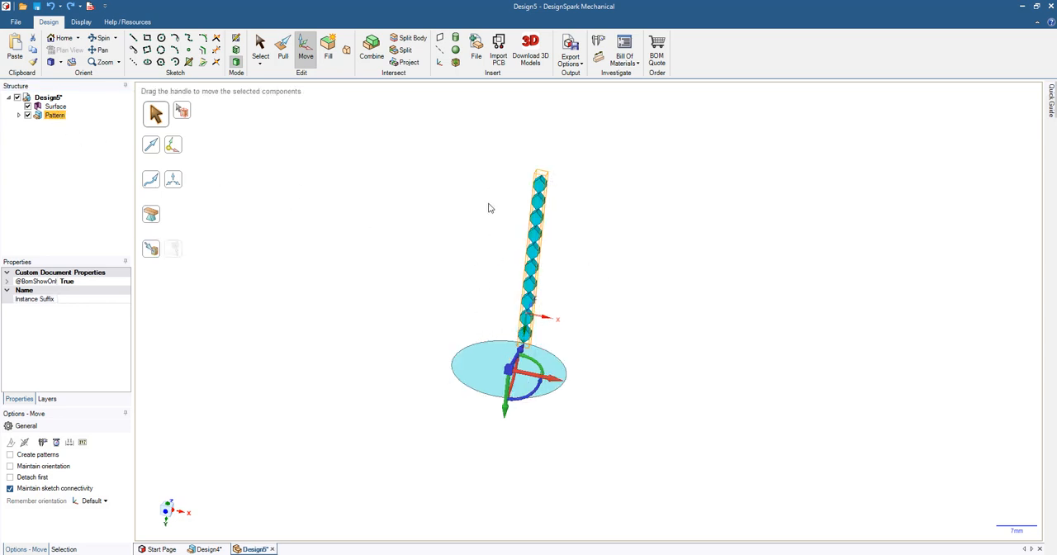
left_click(10, 454)
left_click(518, 399, "ctrl")
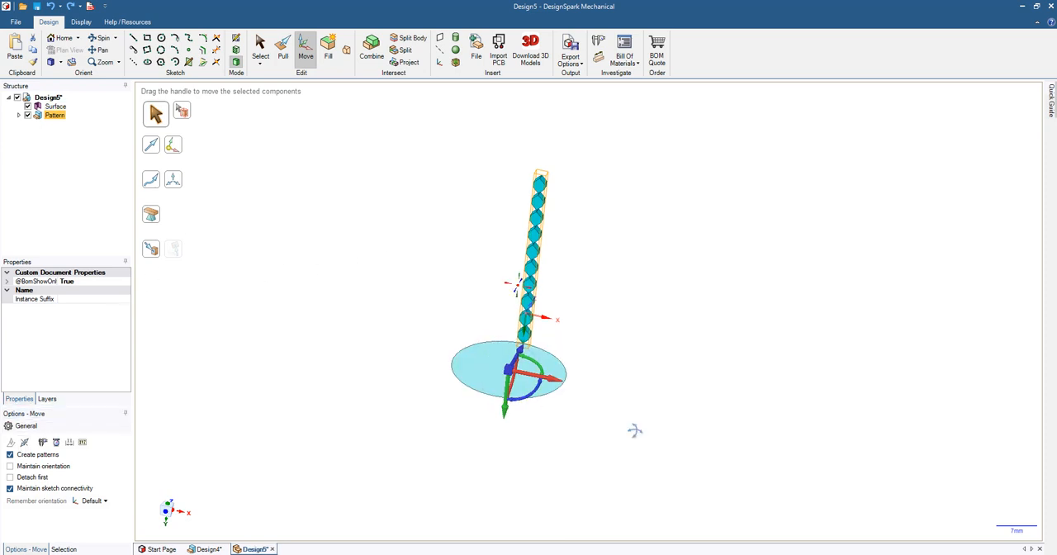
middle_click_drag(633, 430, 616, 413)
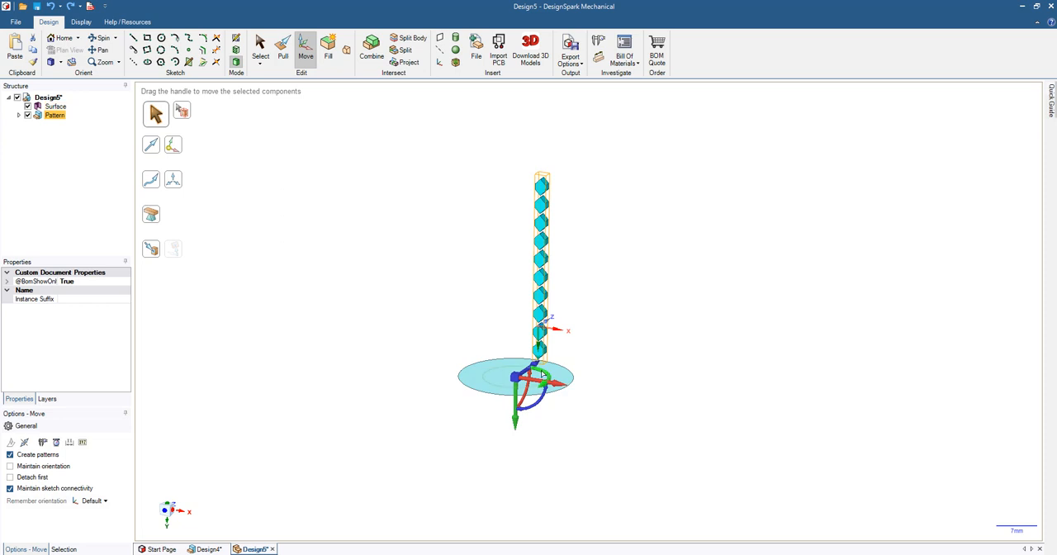
left_click_drag(546, 374, 554, 387)
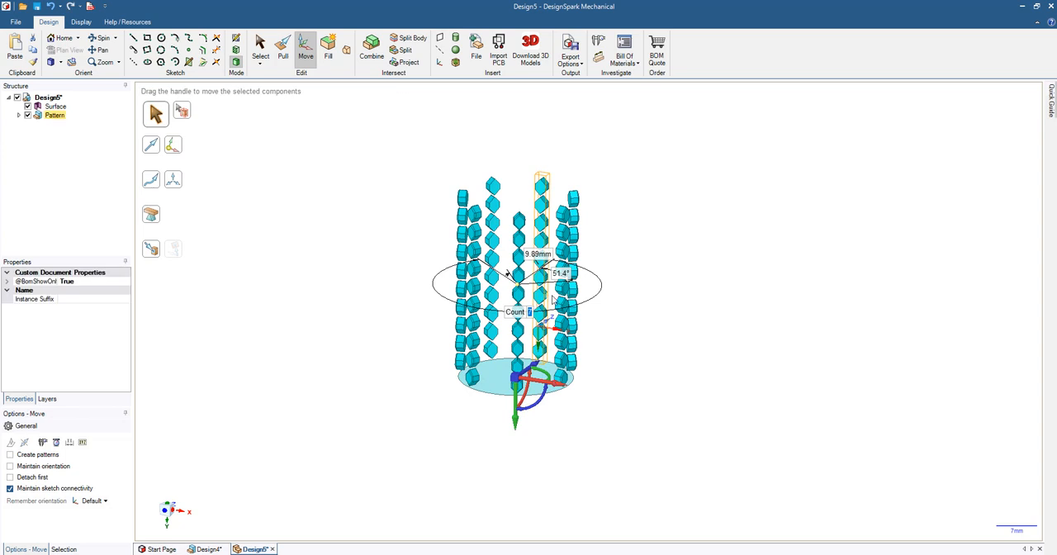
left_click(560, 272)
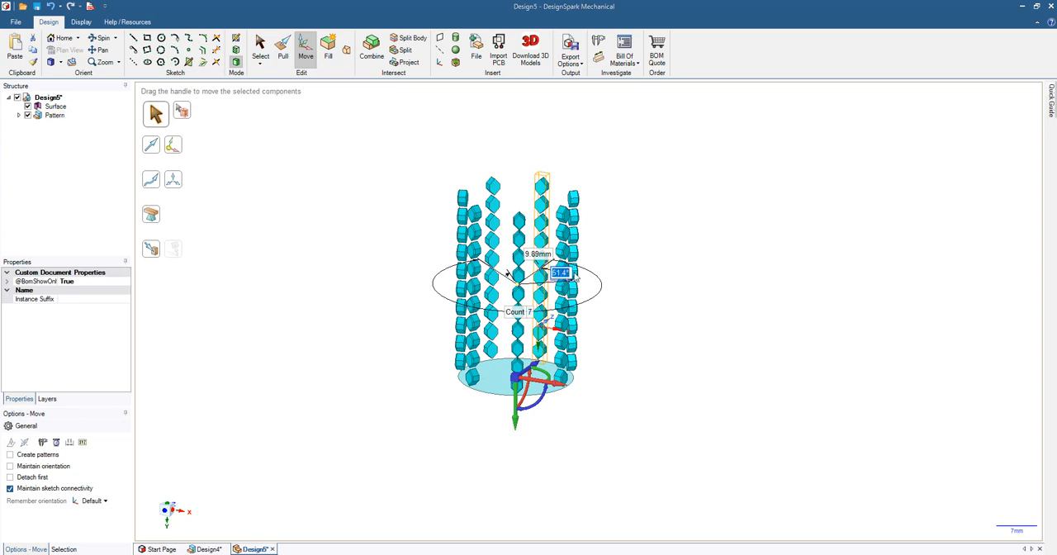
key("Return")
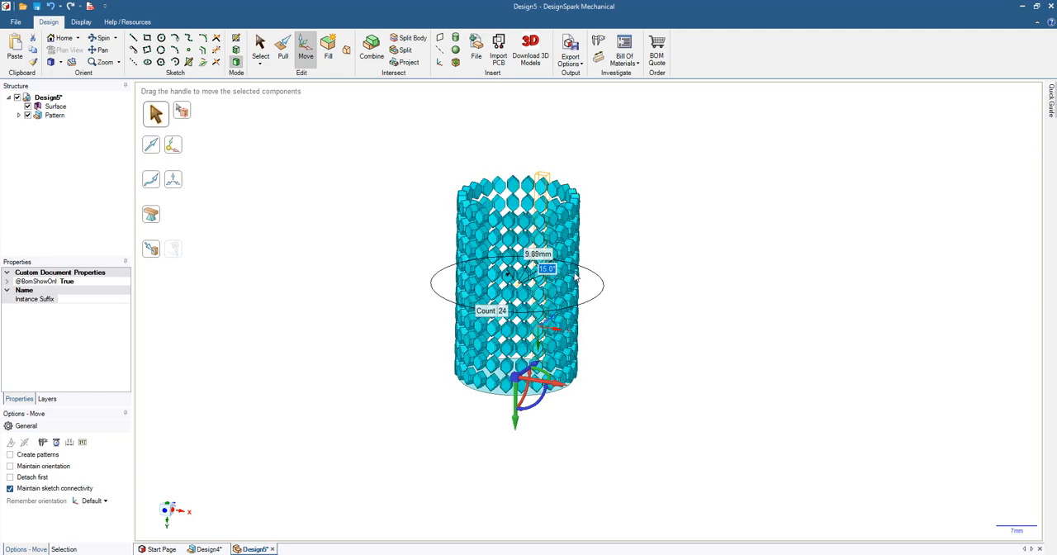
Step: Select the whole pattern and paste a duplicate of it in place
middle_click_drag(659, 243, 643, 225)
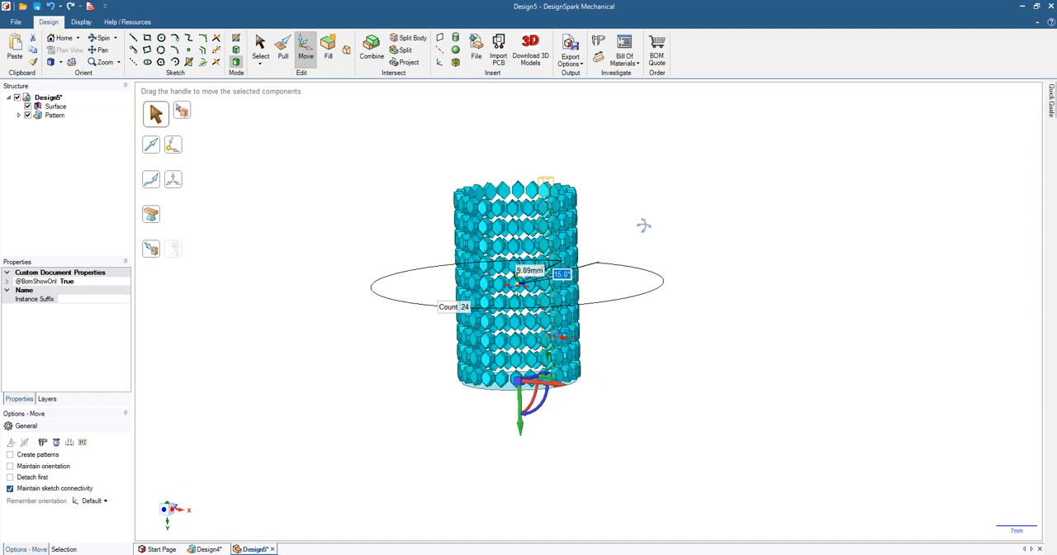
left_click(53, 116)
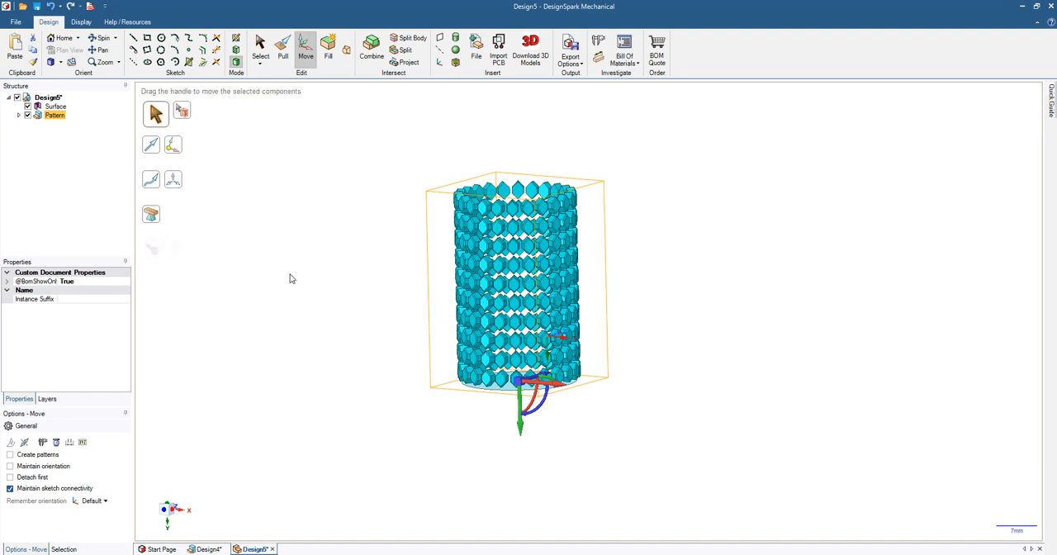
mouse_move(448, 444)
middle_mouse_down()
mouse_move(468, 446)
mouse_move(458, 447)
middle_mouse_up()
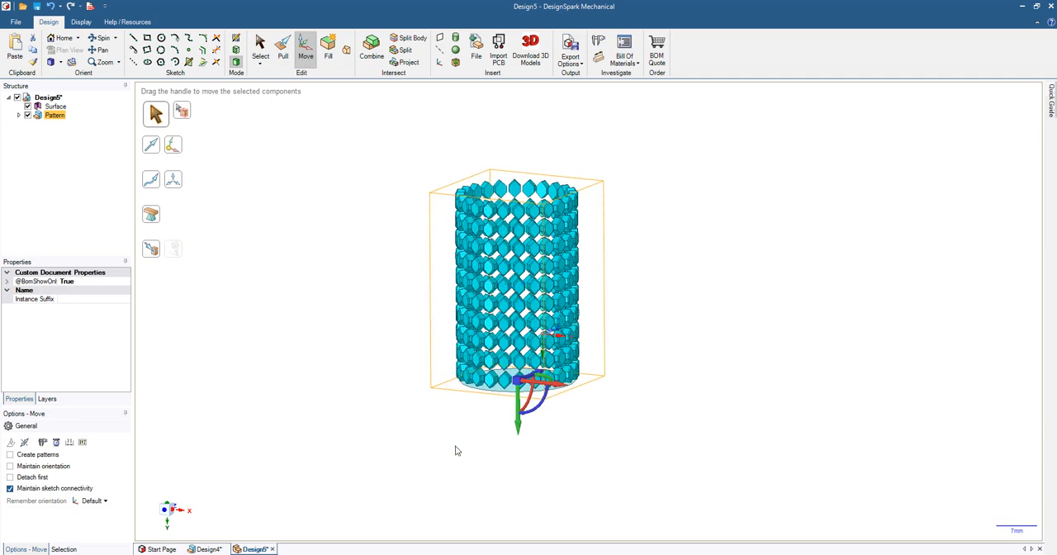
key("ctrl+v")
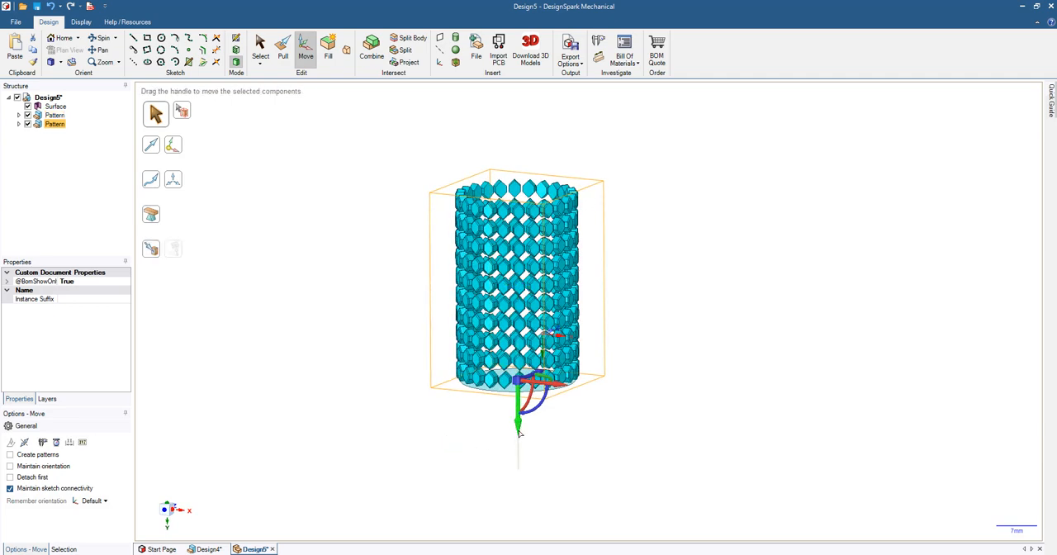
Step: Rotate the pasted pattern 7.5° about the vertical axis
mouse_move(580, 427)
middle_mouse_down()
mouse_move(590, 378)
mouse_move(569, 431)
middle_mouse_up()
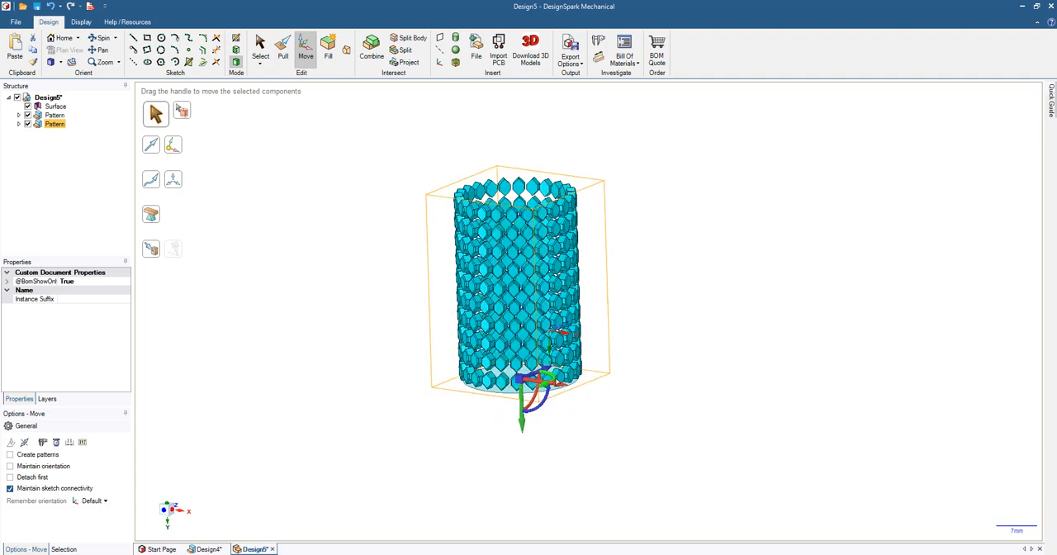
left_click_drag(551, 381, 549, 388)
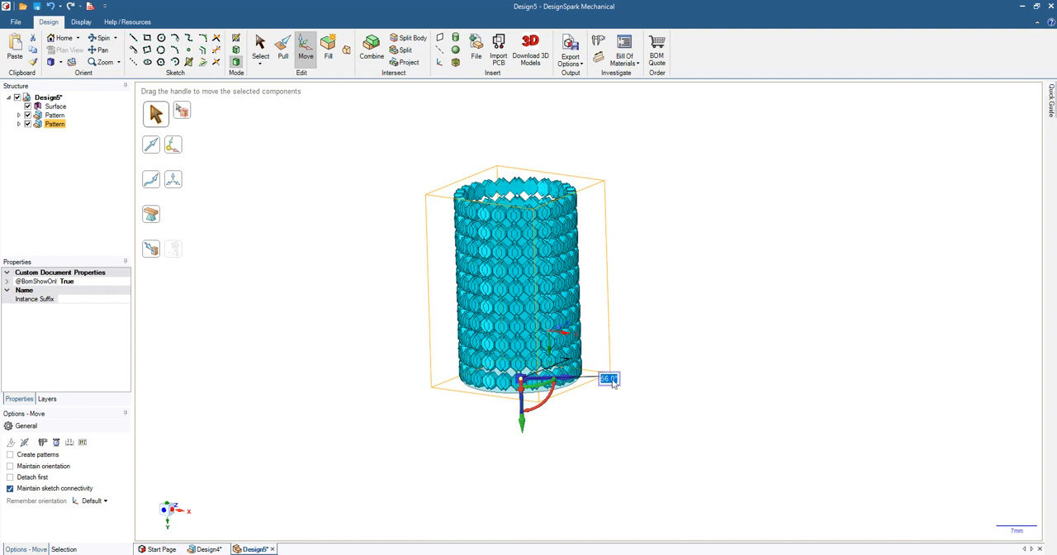
type("7")
key("Return")
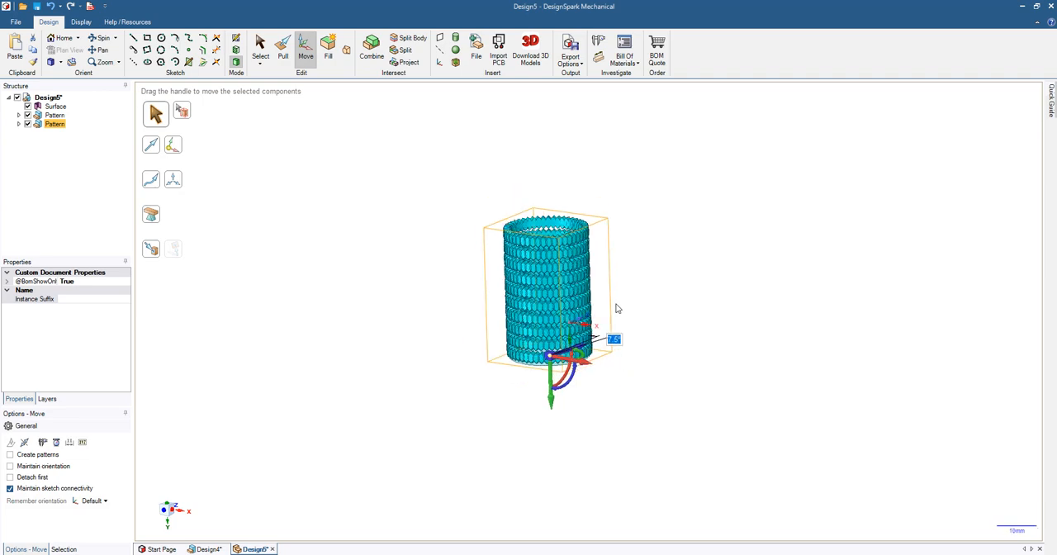
Step: Move the pasted pattern 1.5 mm along the vertical axis to offset its rows
scroll(548, 309, "up", 3)
middle_click_drag(278, 380, 287, 358)
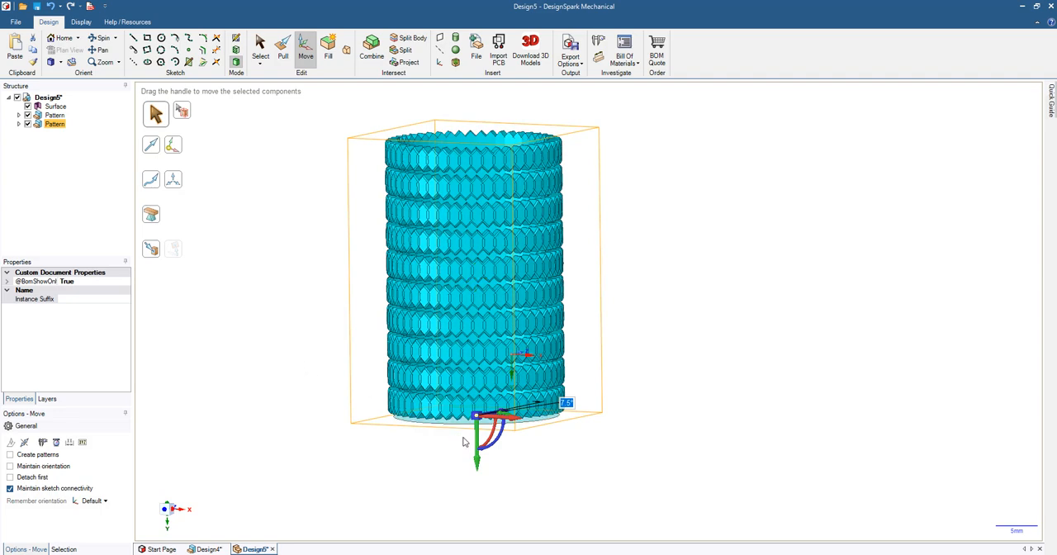
left_click_drag(478, 436, 479, 450)
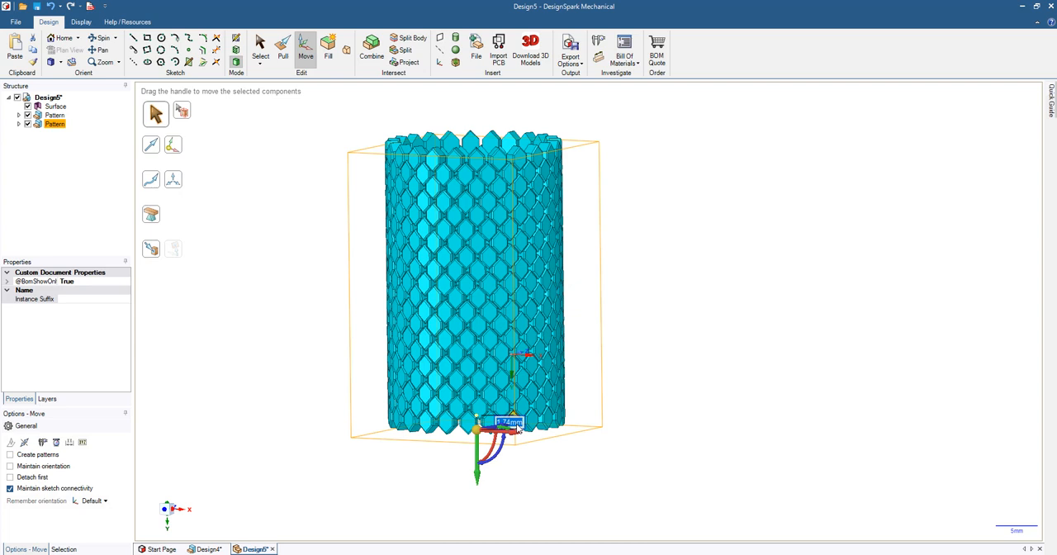
type("1")
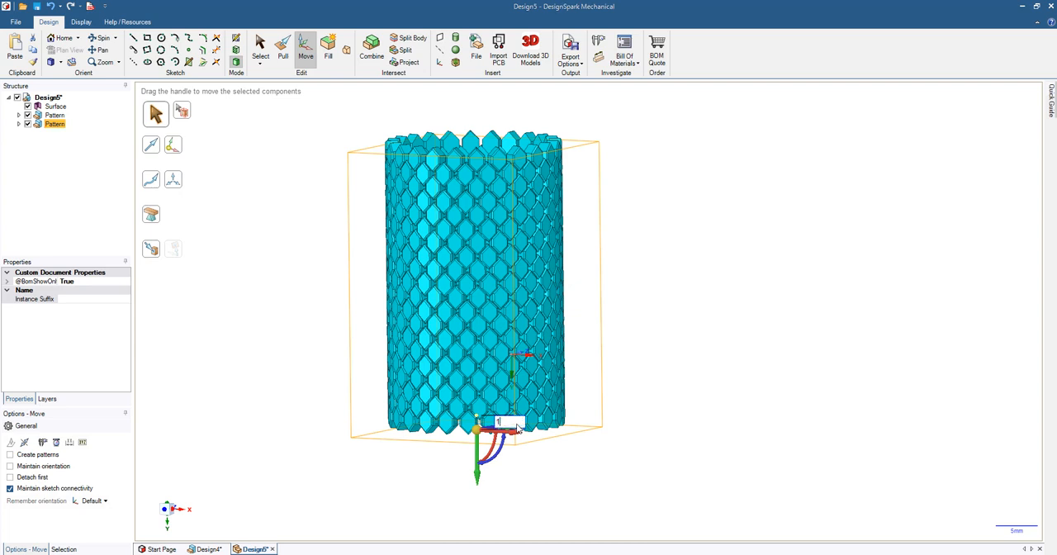
type(".5")
key("Return")
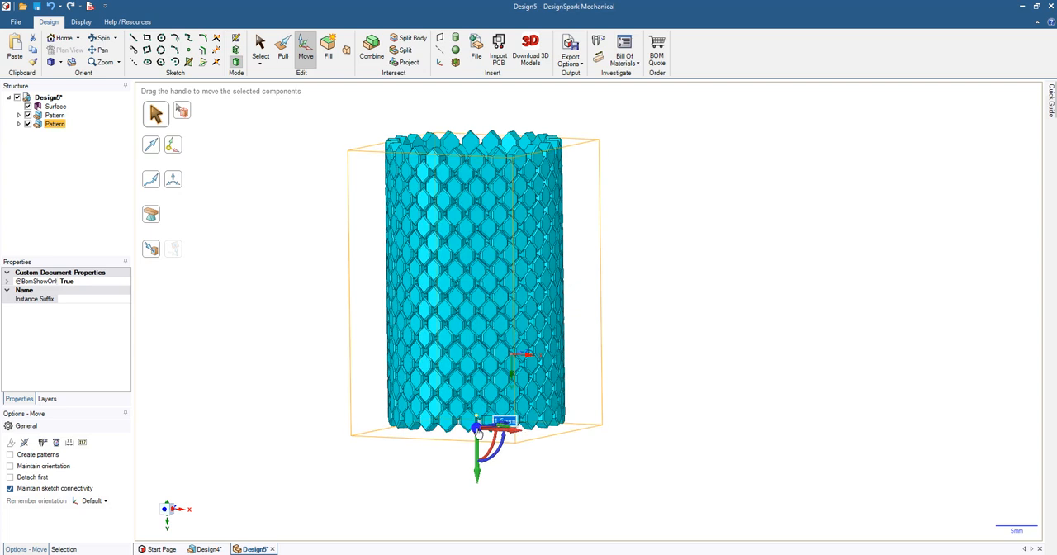
Step: Select the circular surface and pull it into a solid disc about 3.5 mm thick
middle_click_drag(640, 368, 474, 416)
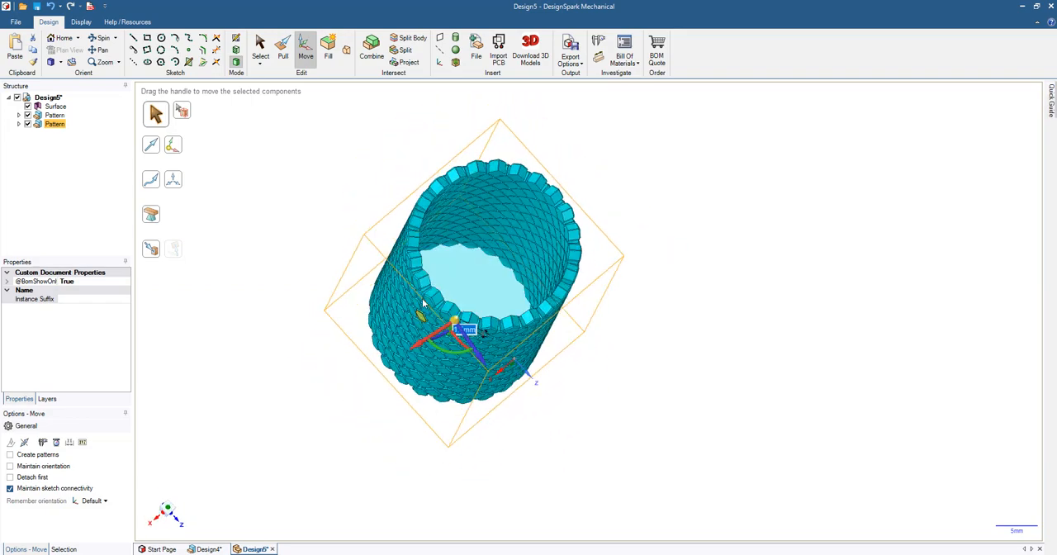
left_click(475, 274)
middle_click_drag(475, 274, 403, 331)
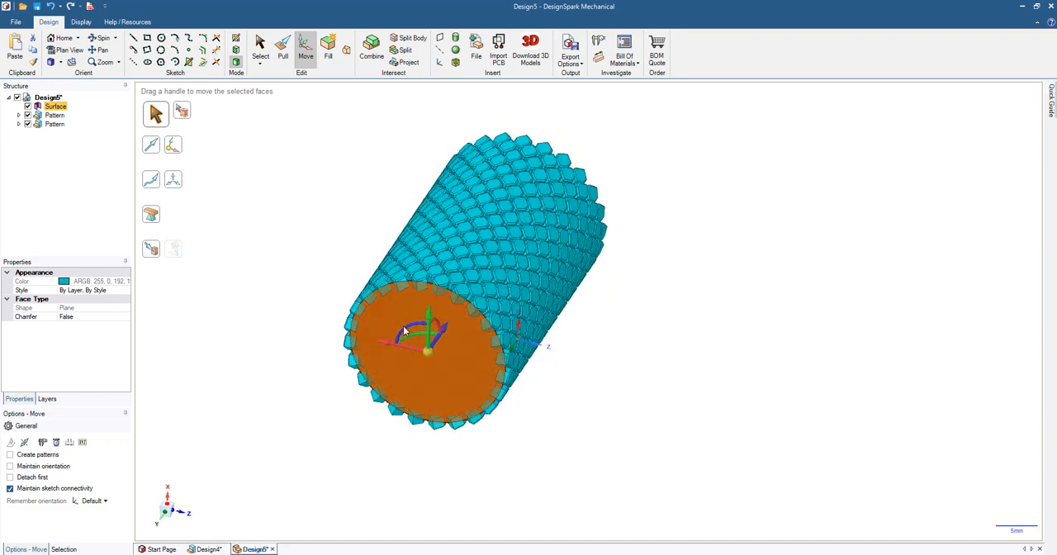
left_click(282, 50)
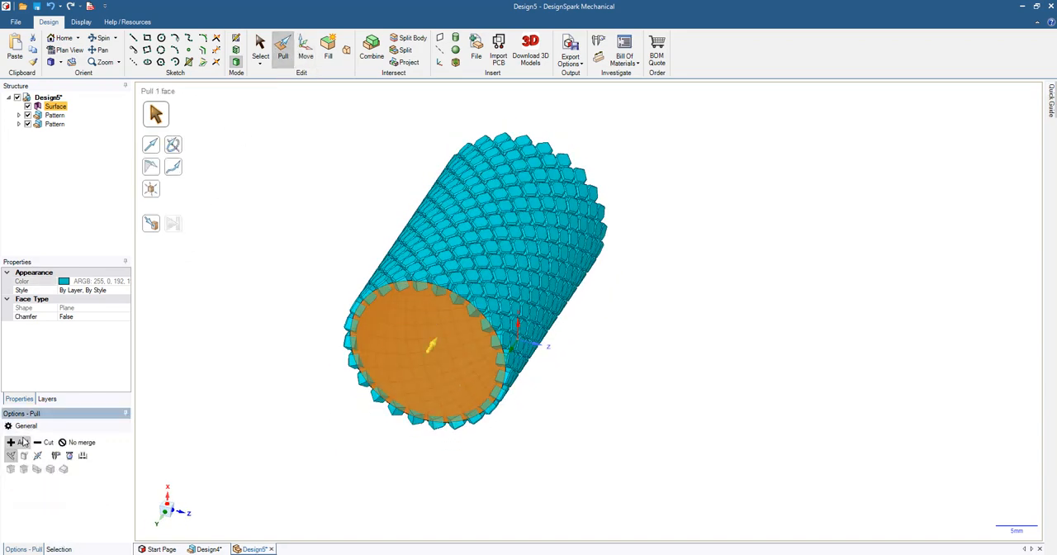
left_click_drag(428, 354, 426, 380)
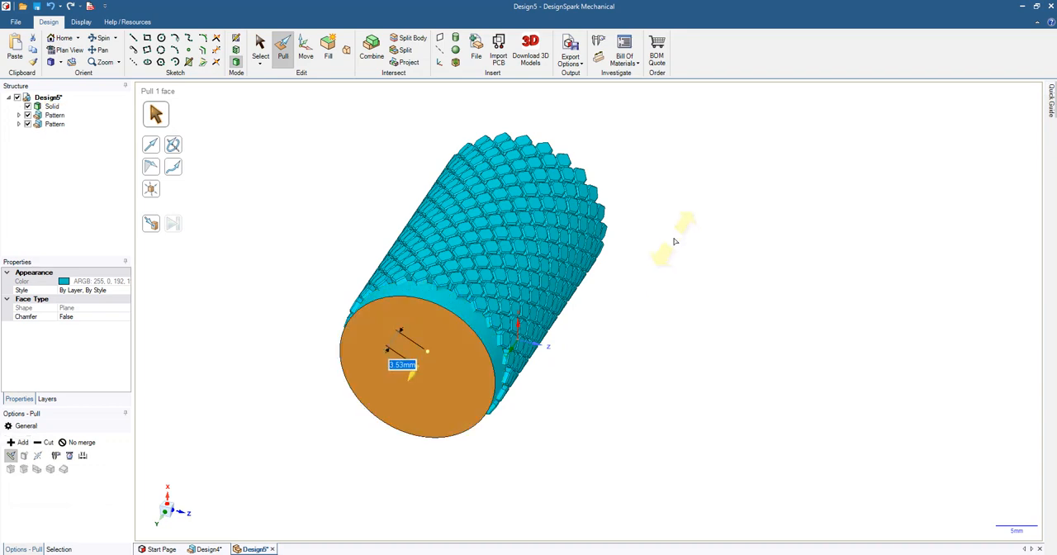
Step: Pull the disc's opposite face about 35.6 mm through the lattice to form a cylinder
middle_click_drag(674, 241, 515, 330)
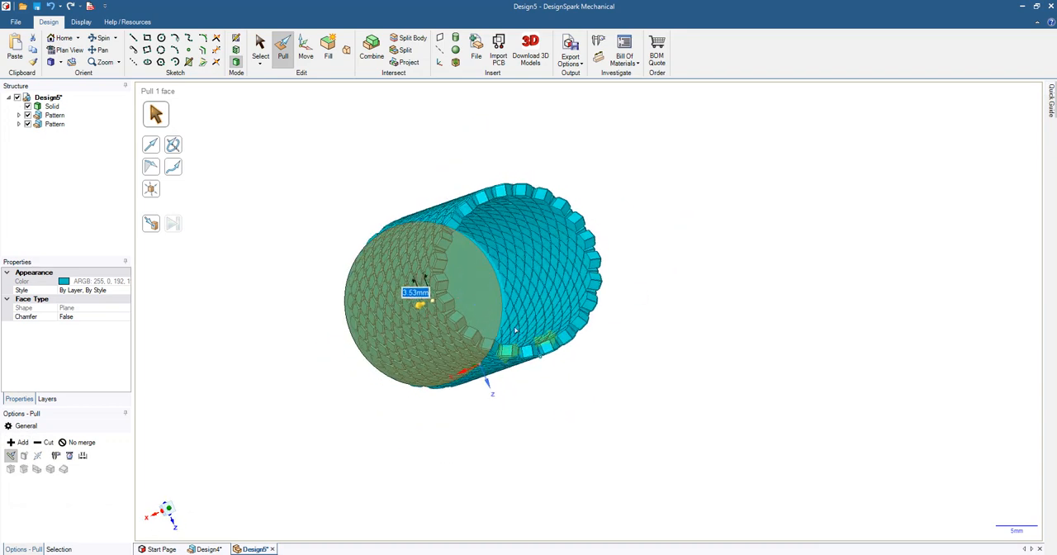
left_click(486, 301)
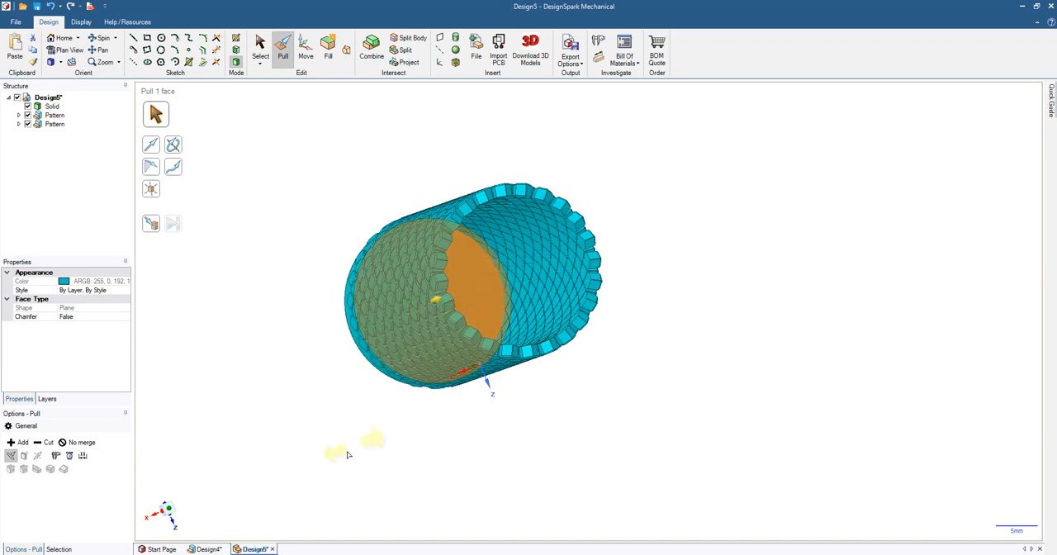
middle_click_drag(317, 440, 372, 421)
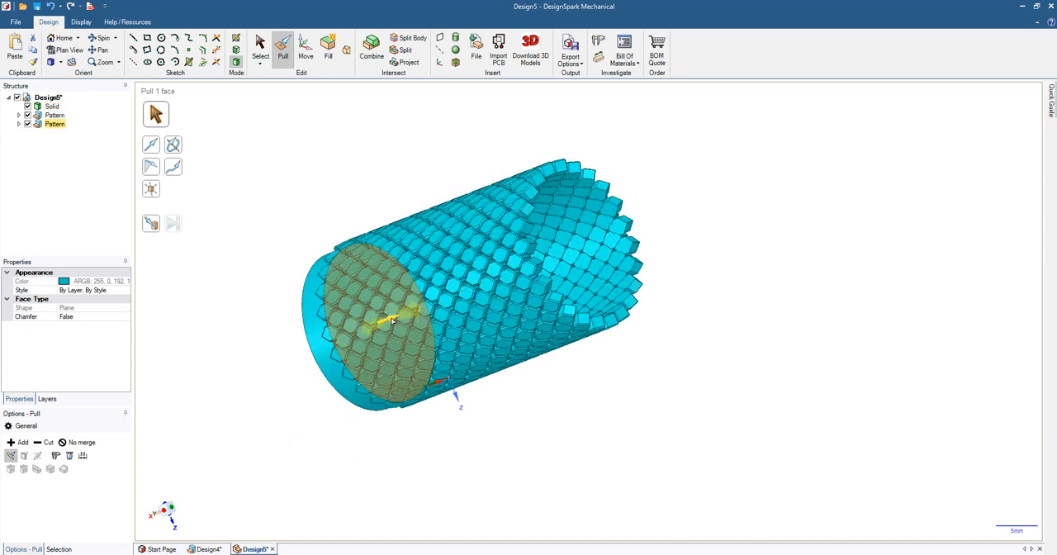
left_click_drag(393, 321, 628, 283)
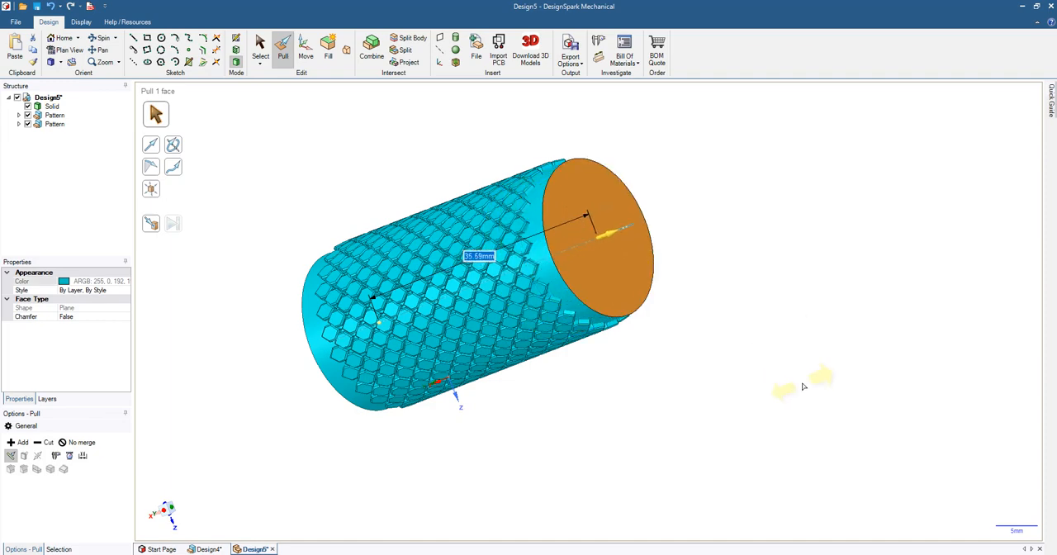
Step: Chamfer the cylinder's top circular edge about 0.9 mm
middle_click_drag(809, 380, 733, 319)
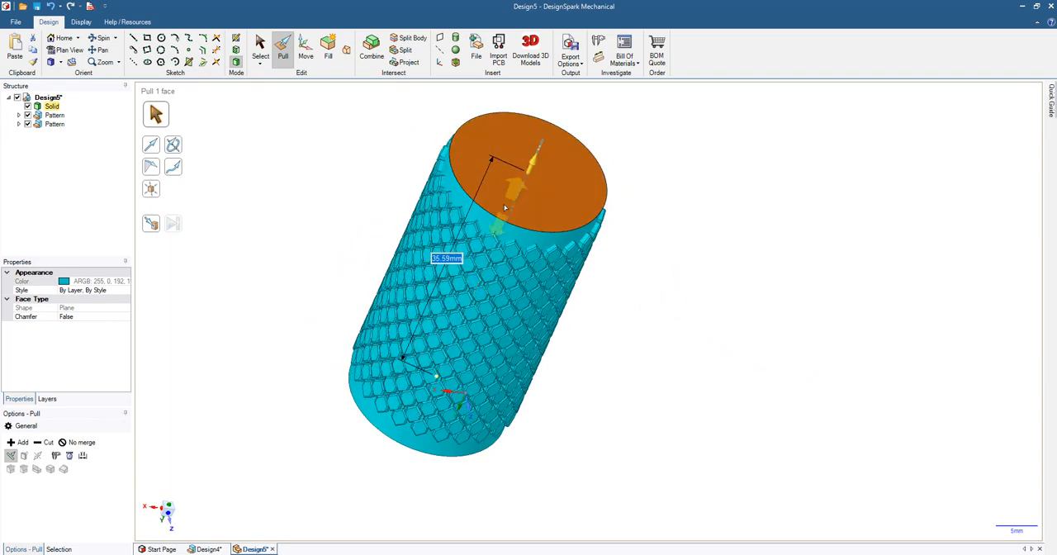
left_click(444, 152)
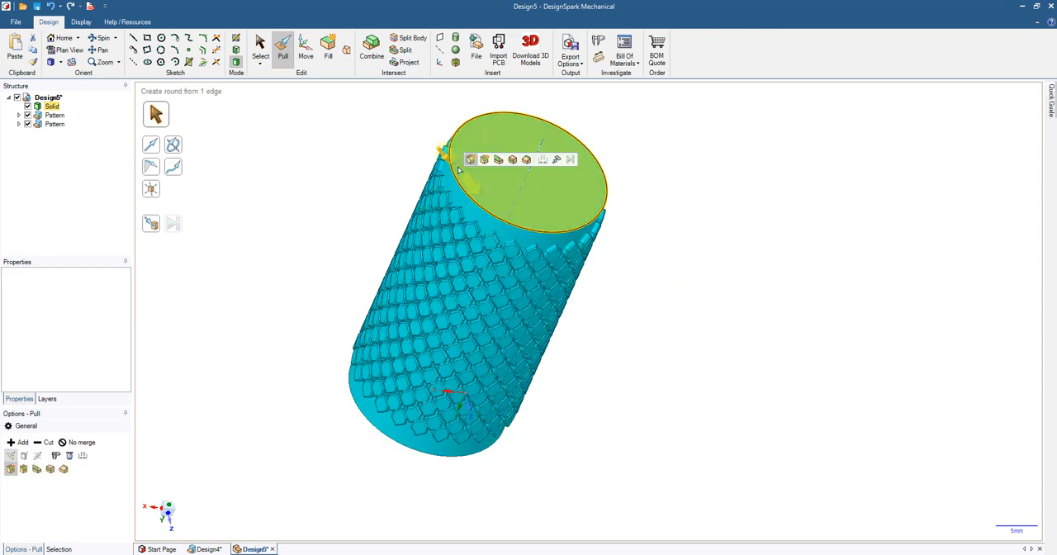
left_click(23, 469)
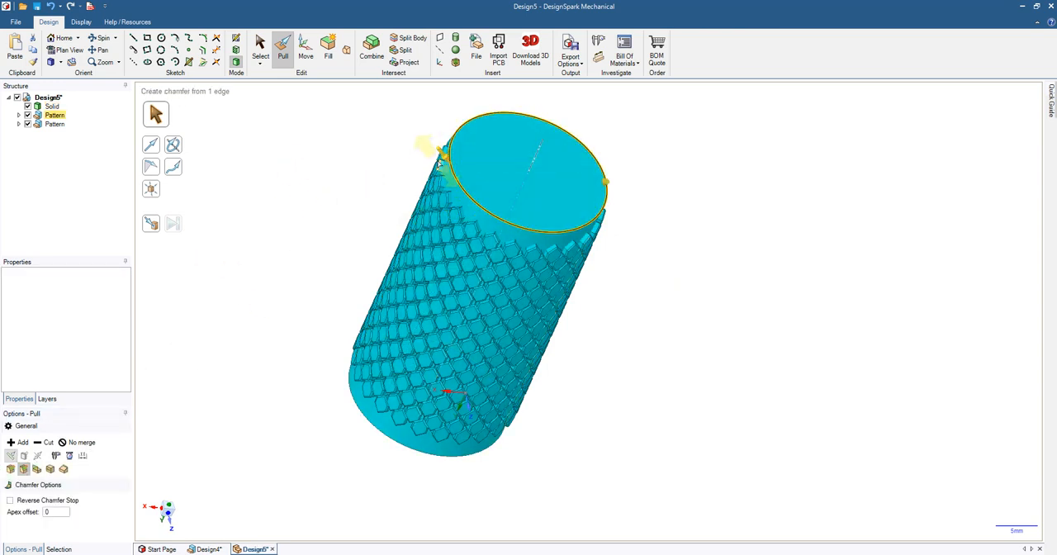
left_click_drag(443, 157, 430, 148)
Step: Chamfer the cylinder's bottom circular edge about 0.73 mm
middle_click_drag(222, 462, 329, 319)
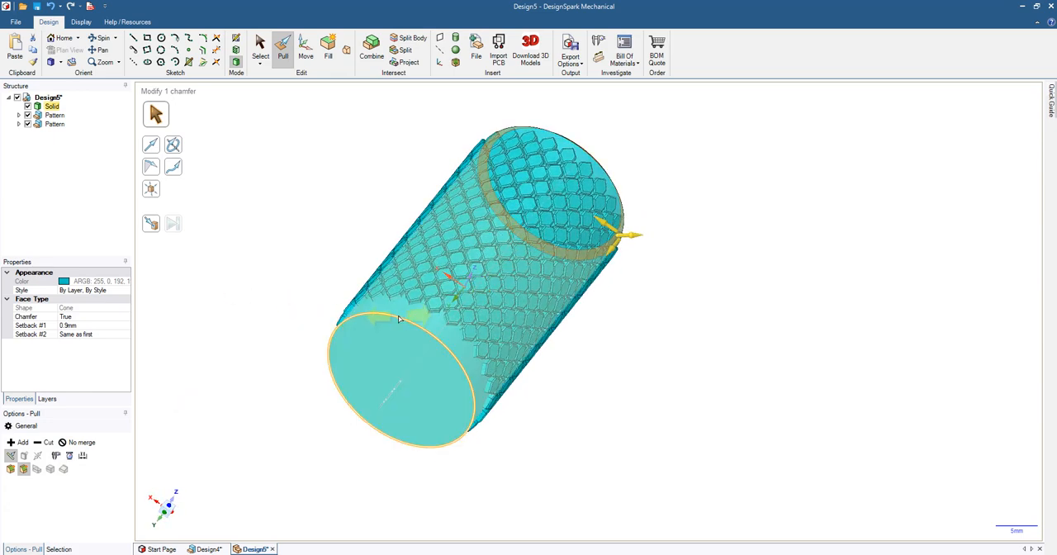
left_click(473, 441)
left_click_drag(477, 445, 475, 426)
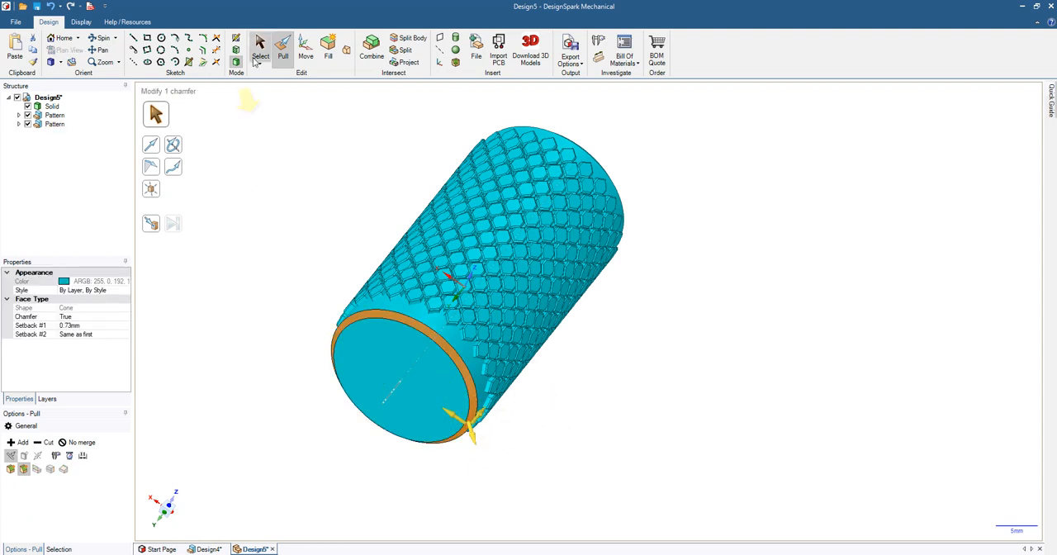
Step: Sketch a 16 mm diameter circle centred on the cylinder's end face
key("s")
left_click(388, 376)
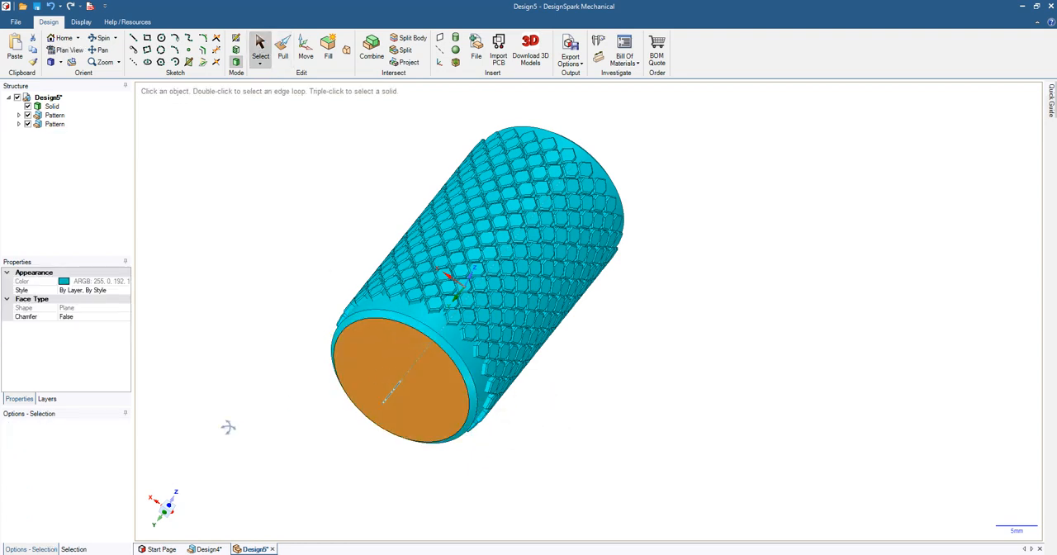
middle_click_drag(226, 427, 295, 353)
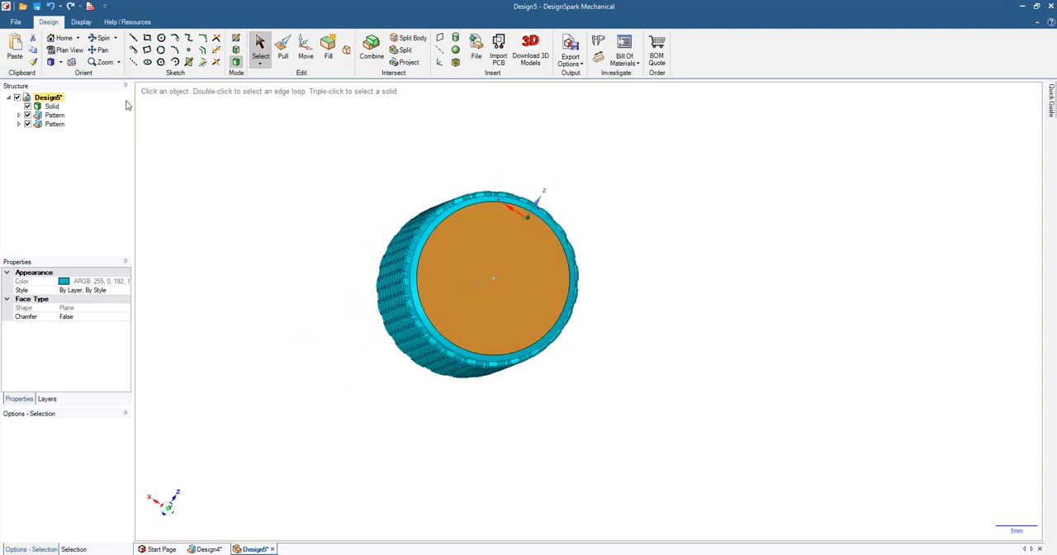
left_click(66, 51)
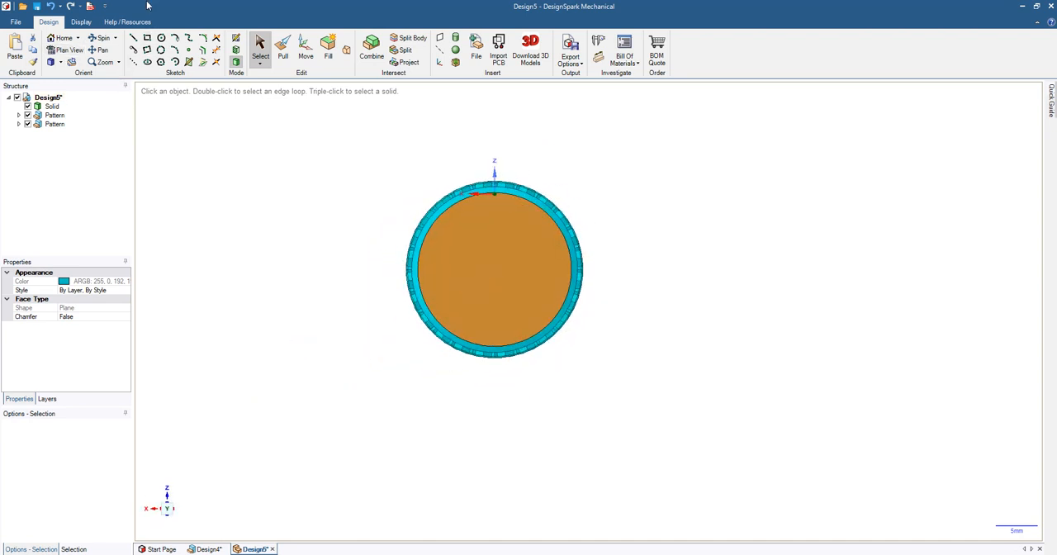
left_click(237, 39)
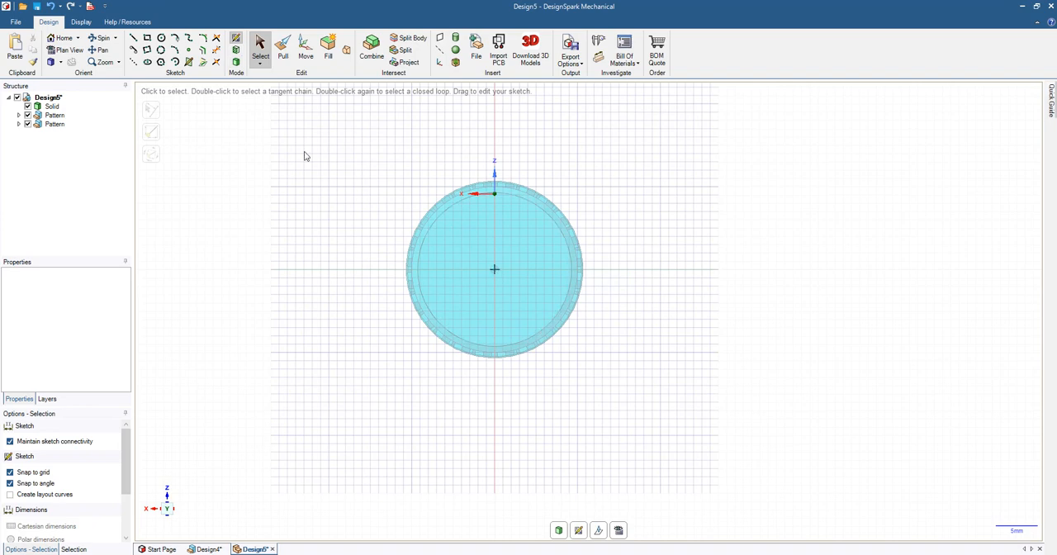
left_click(161, 37)
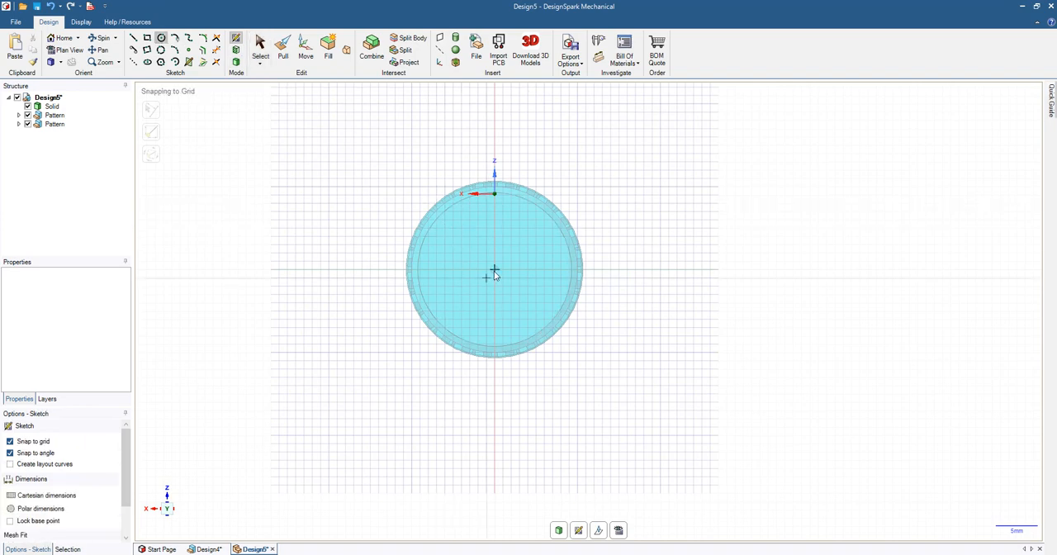
left_click(495, 271)
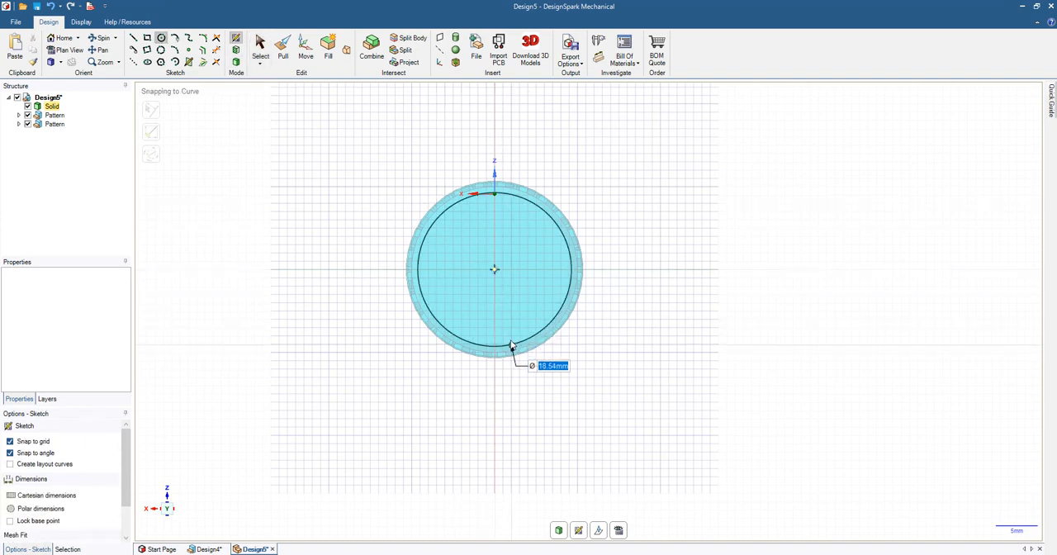
left_click(509, 339)
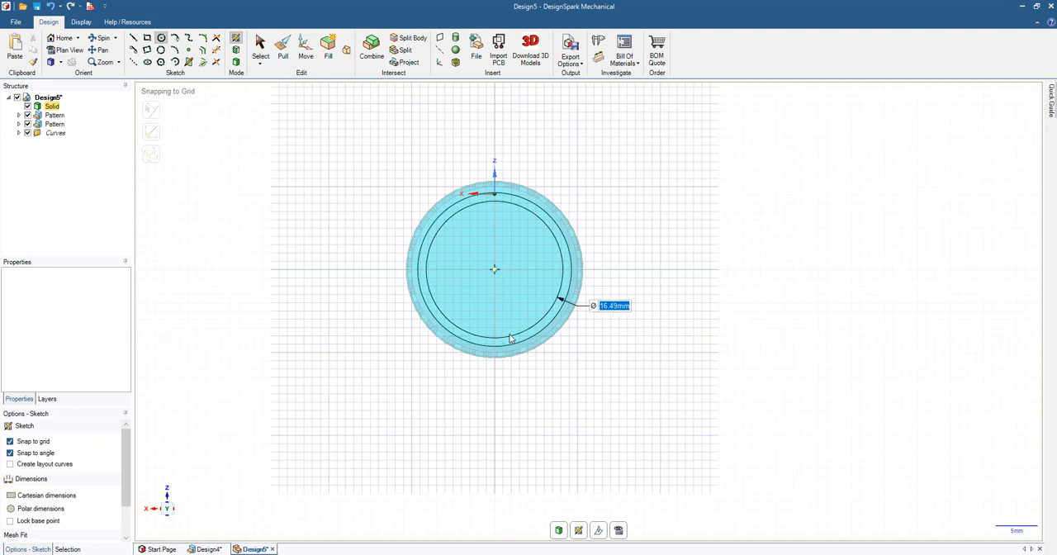
type("16")
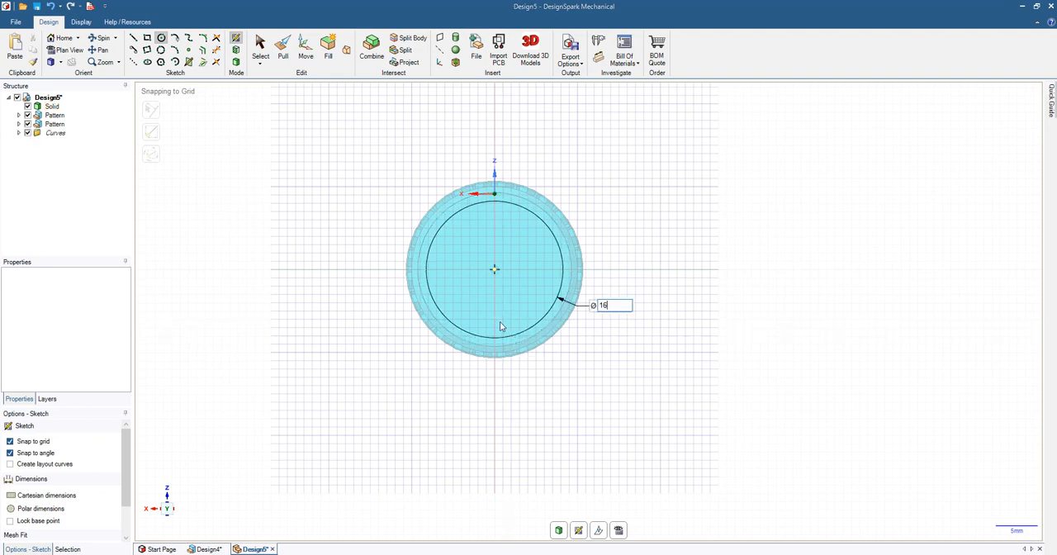
key("Return")
Step: Pull the 16 mm circle into the cylinder about 44 mm to cut a bore along its length
middle_click_drag(654, 184, 561, 236)
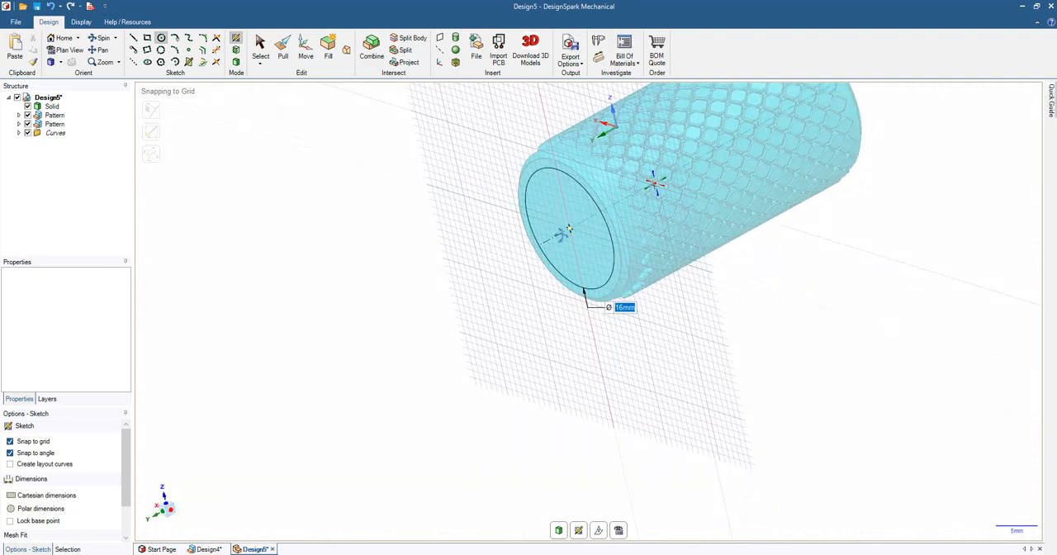
left_click(282, 48)
left_click_drag(555, 200, 536, 265)
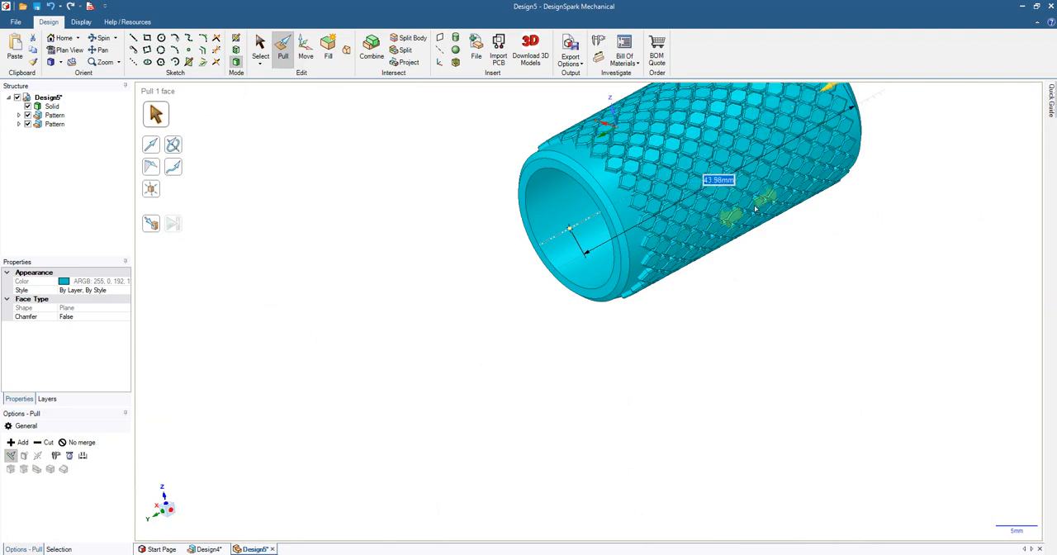
left_click(802, 280)
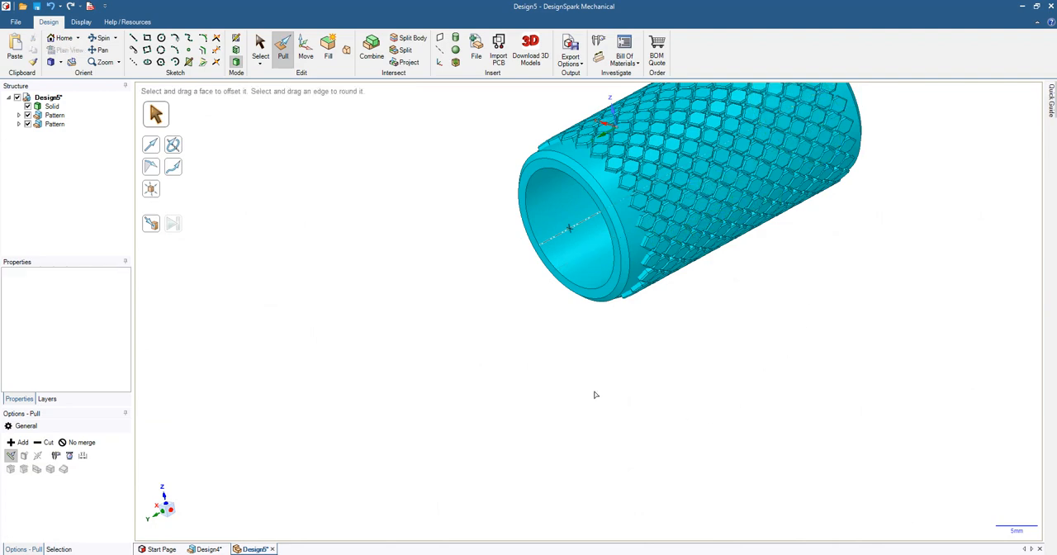
middle_click_drag(595, 395, 727, 347)
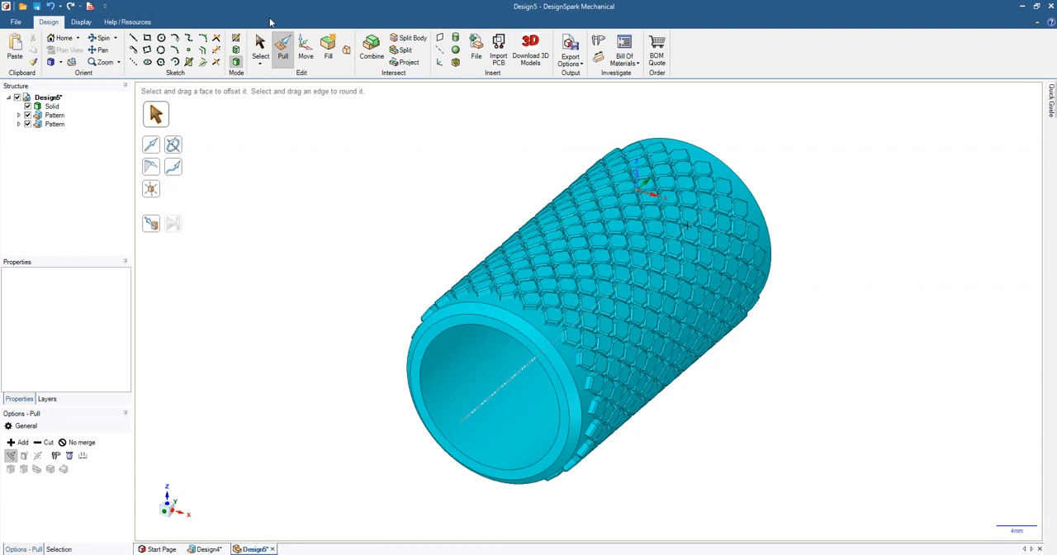
key("s")
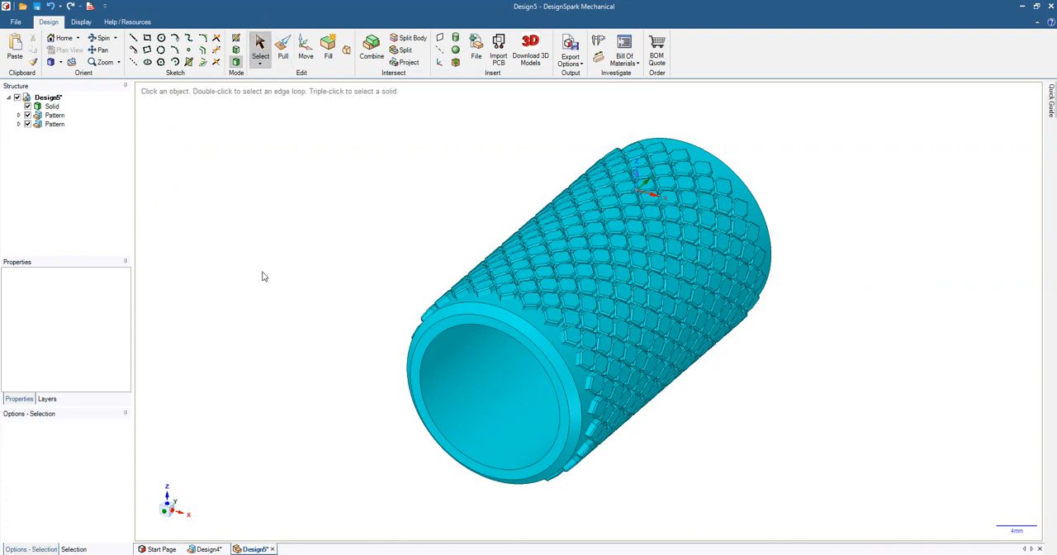